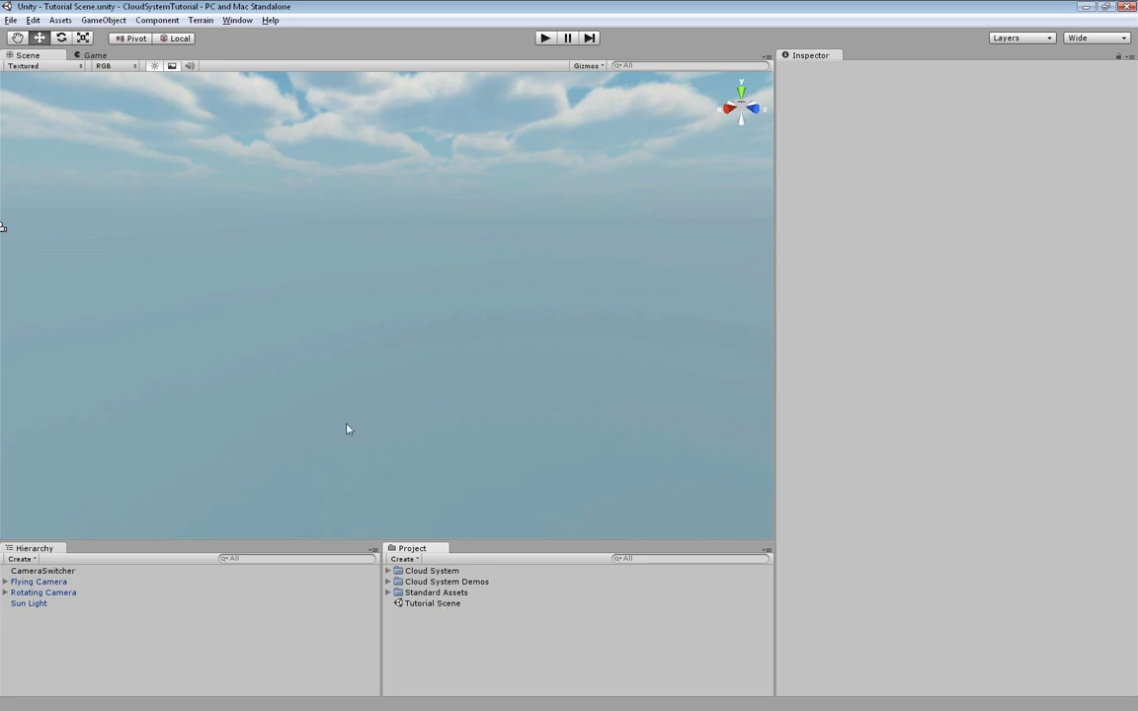
Step: Add a Cloud object with the CS_Cloud script via GameObject > Create Other > Cloud
click(104, 19)
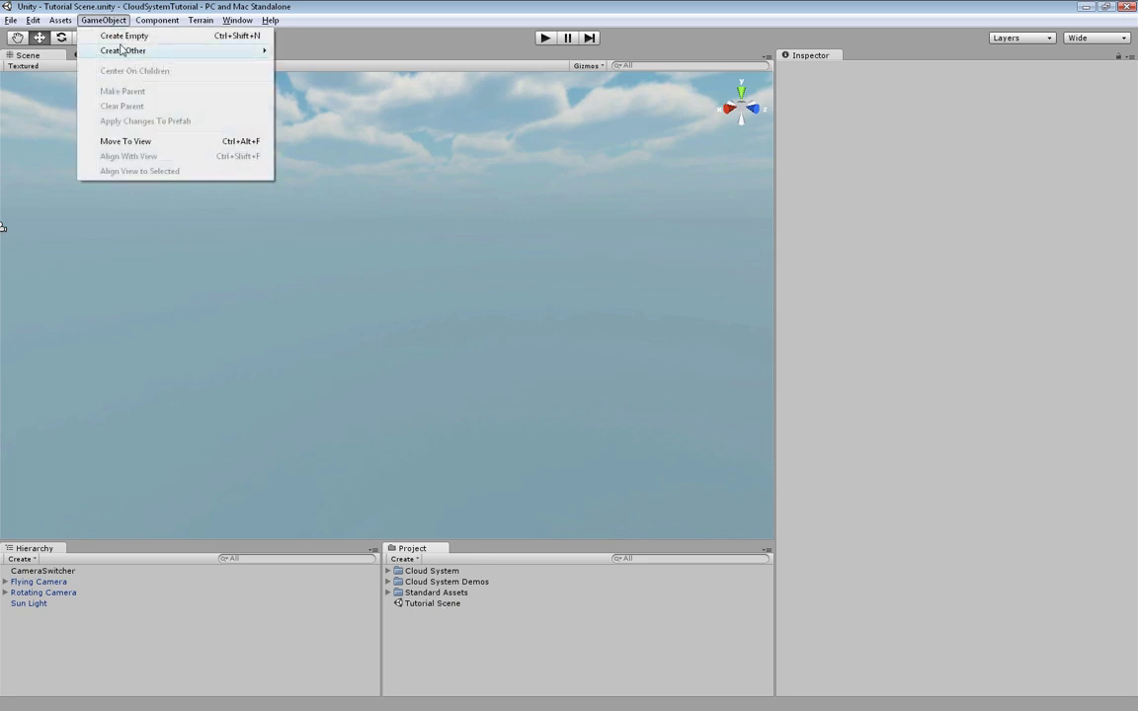
mouse_move(121, 52)
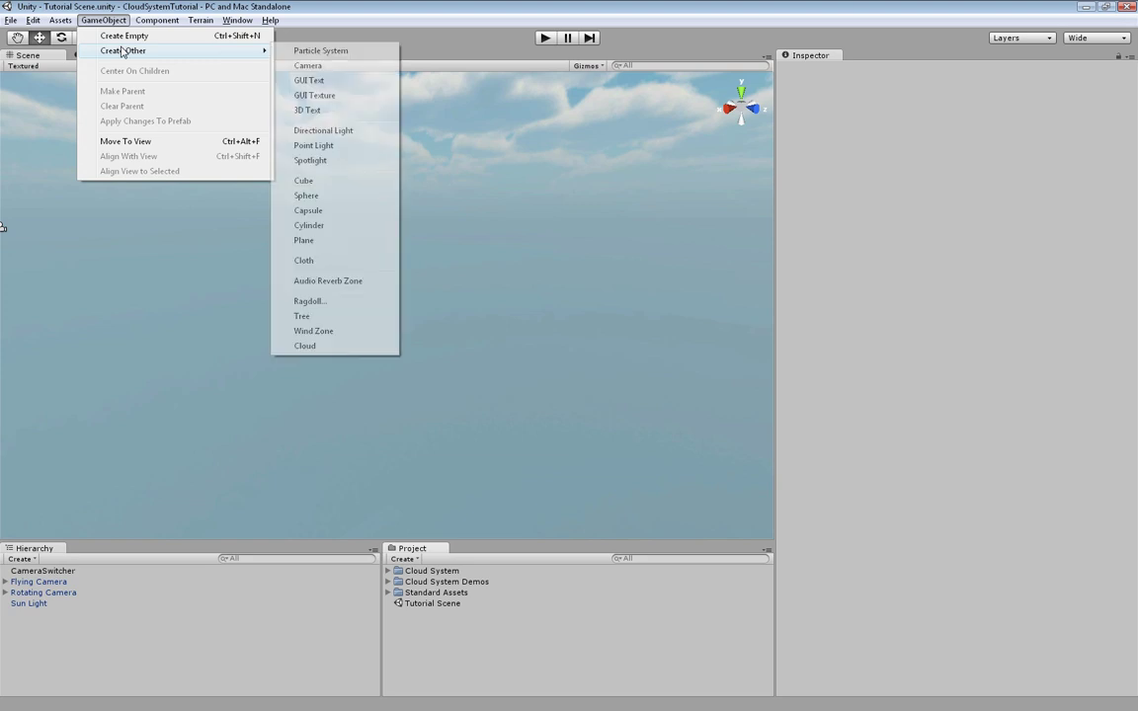
click(332, 347)
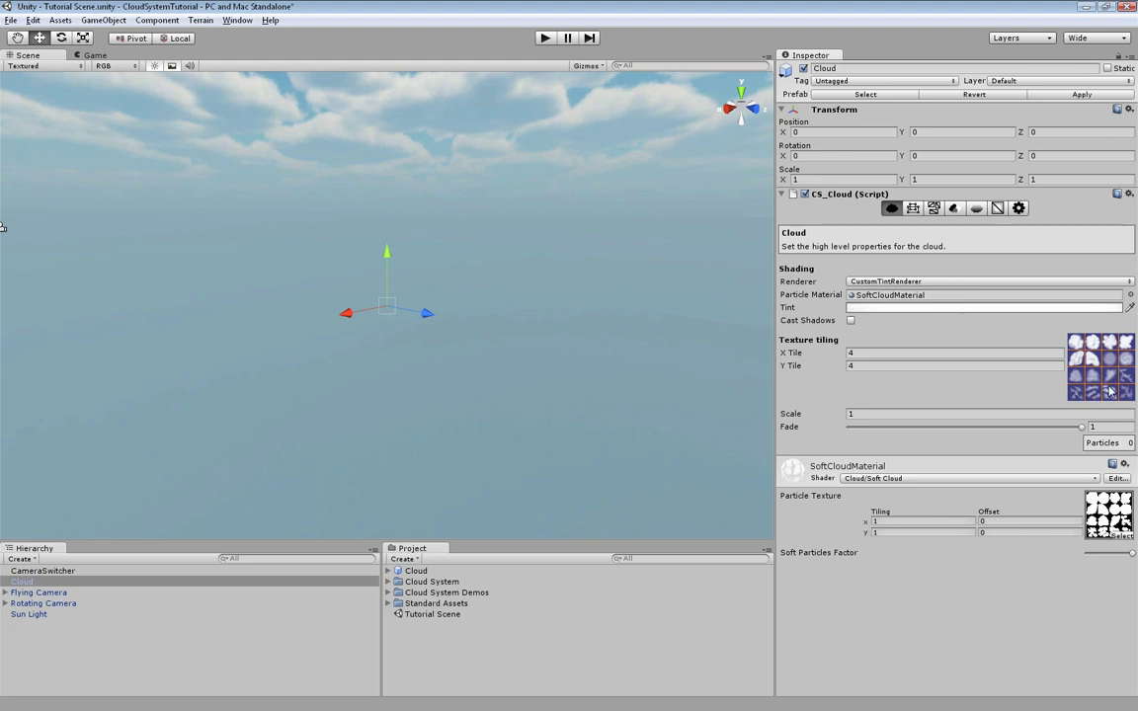
Step: Set the cloud renderer to CustomVerticalColorWithShadingGroupRenderer and assign Sun Light as its sun
click(933, 283)
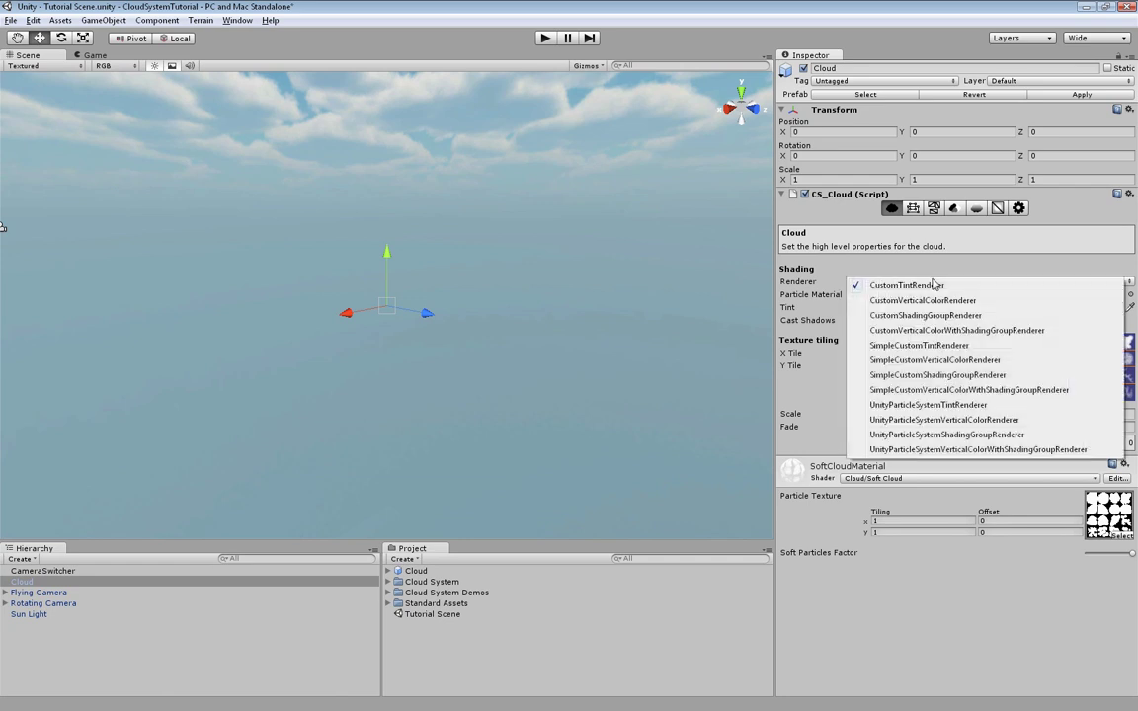
click(927, 332)
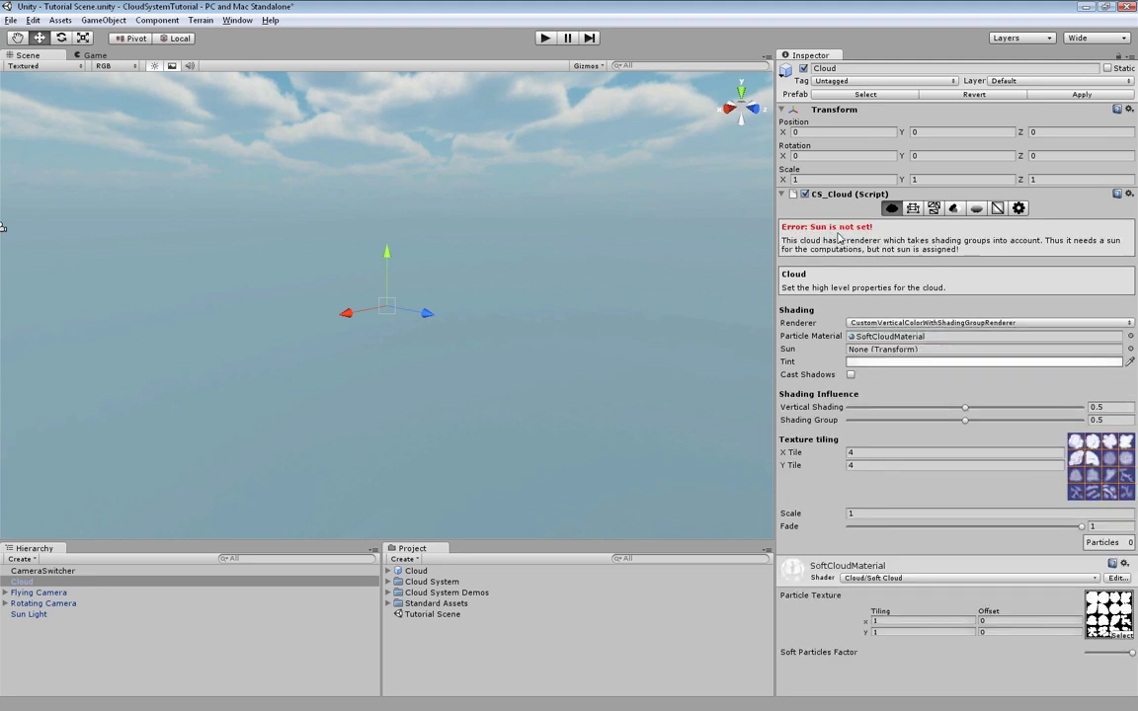
click(1130, 349)
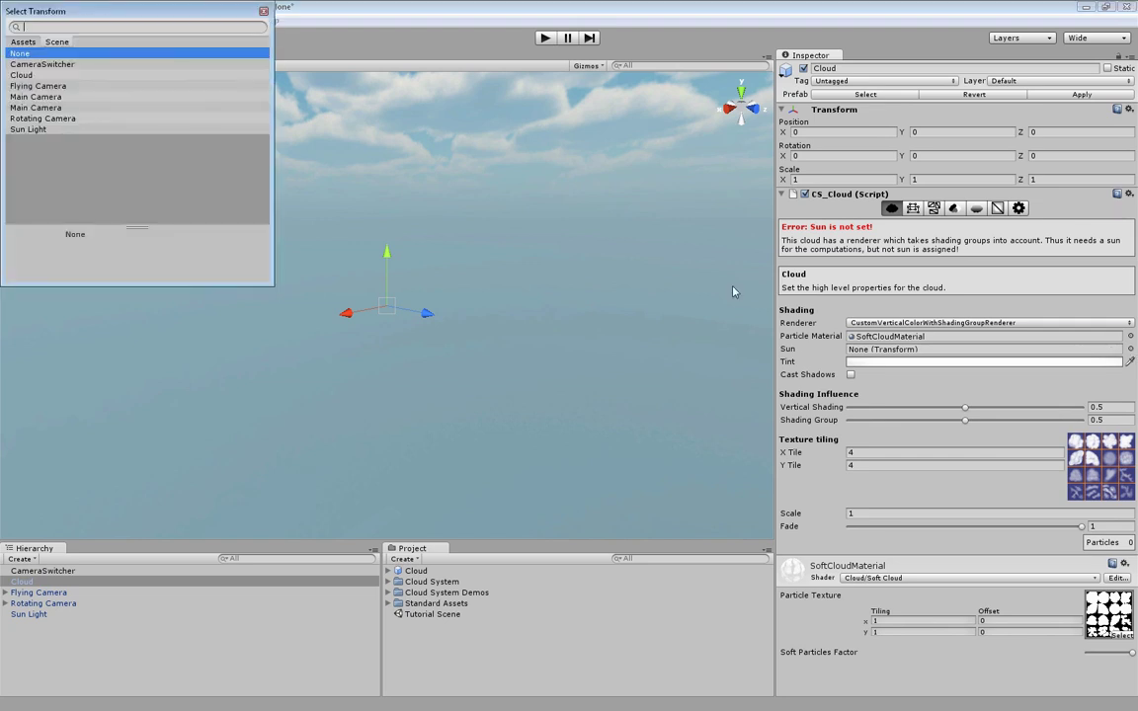
click(71, 128)
click(262, 12)
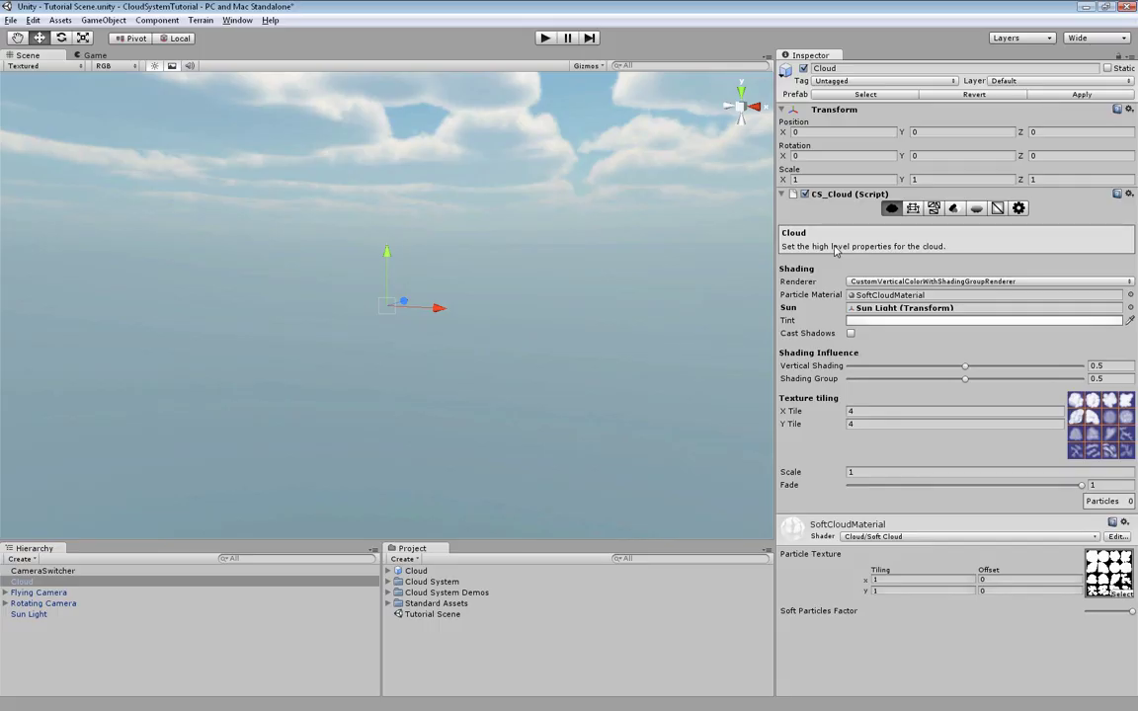
Step: Add a box shape in the Cloud Creator settings and switch to the scale tool
click(915, 209)
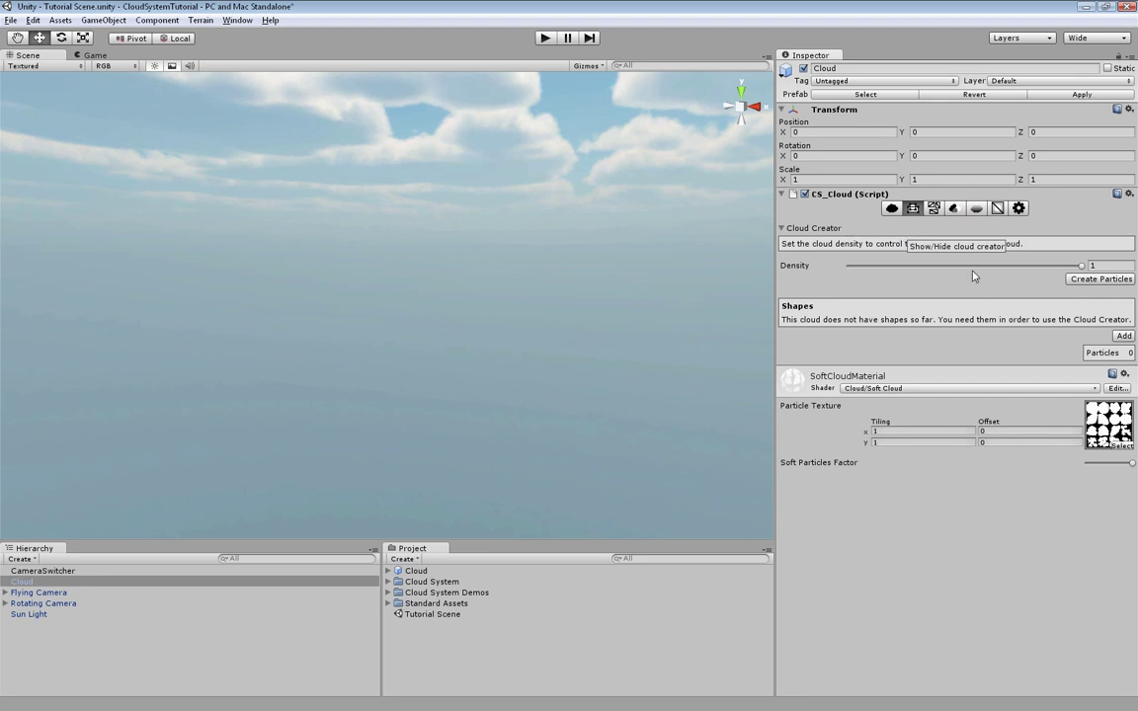
click(1124, 336)
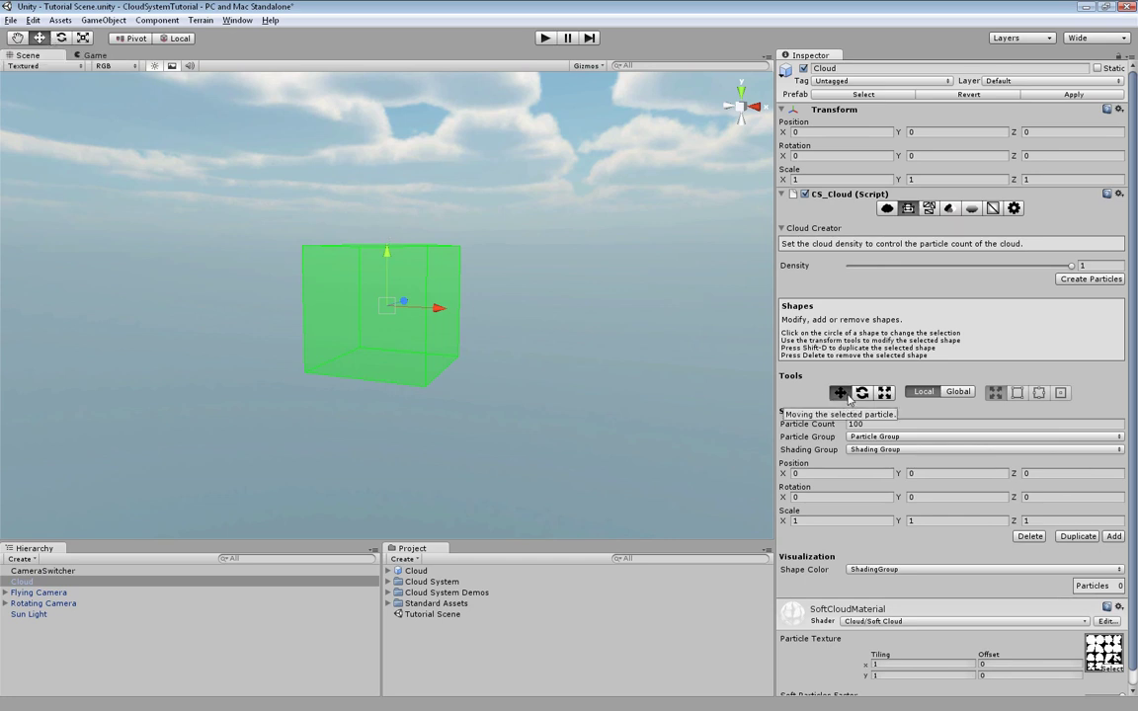
key(q)
key(w)
key(e)
key(r)
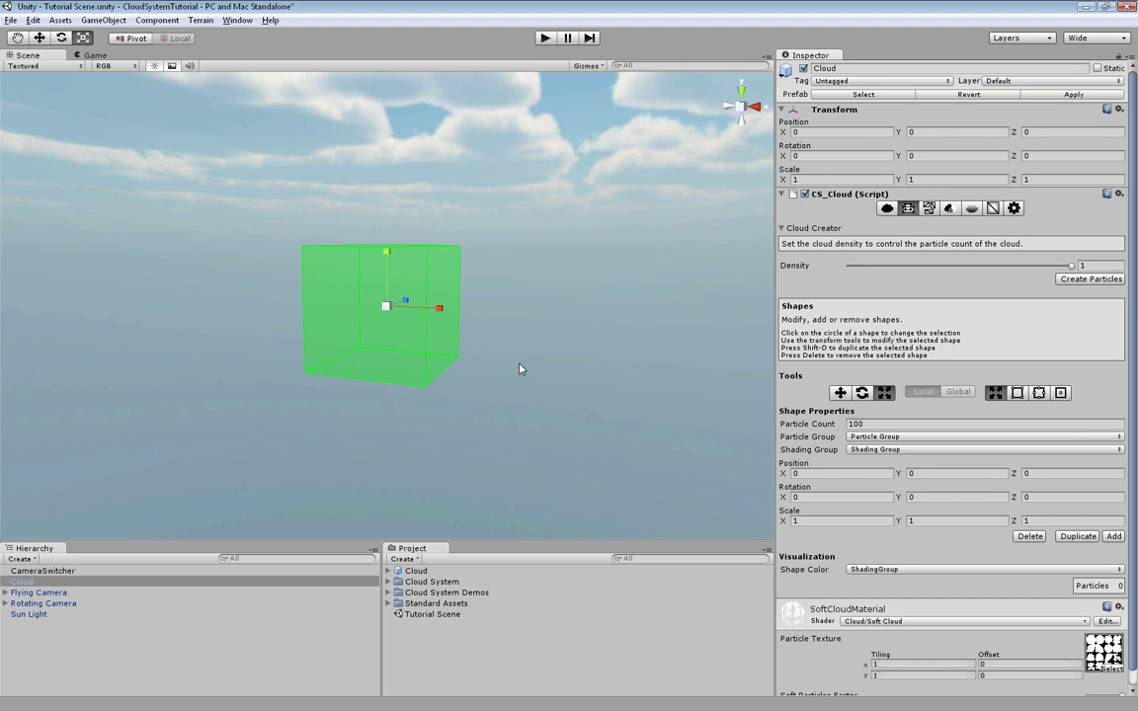
Step: Set the shape's scale to X 3, Y 1.5, Z 3
click(803, 522)
text(3)
key(Tab)
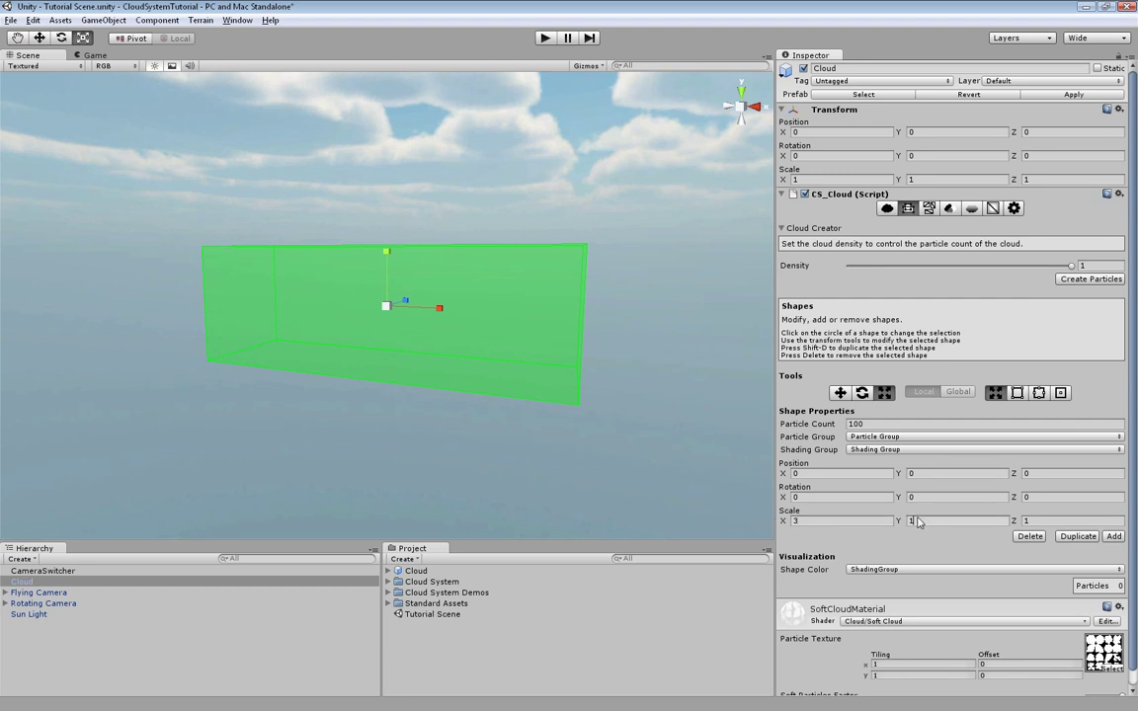
text(1.5)
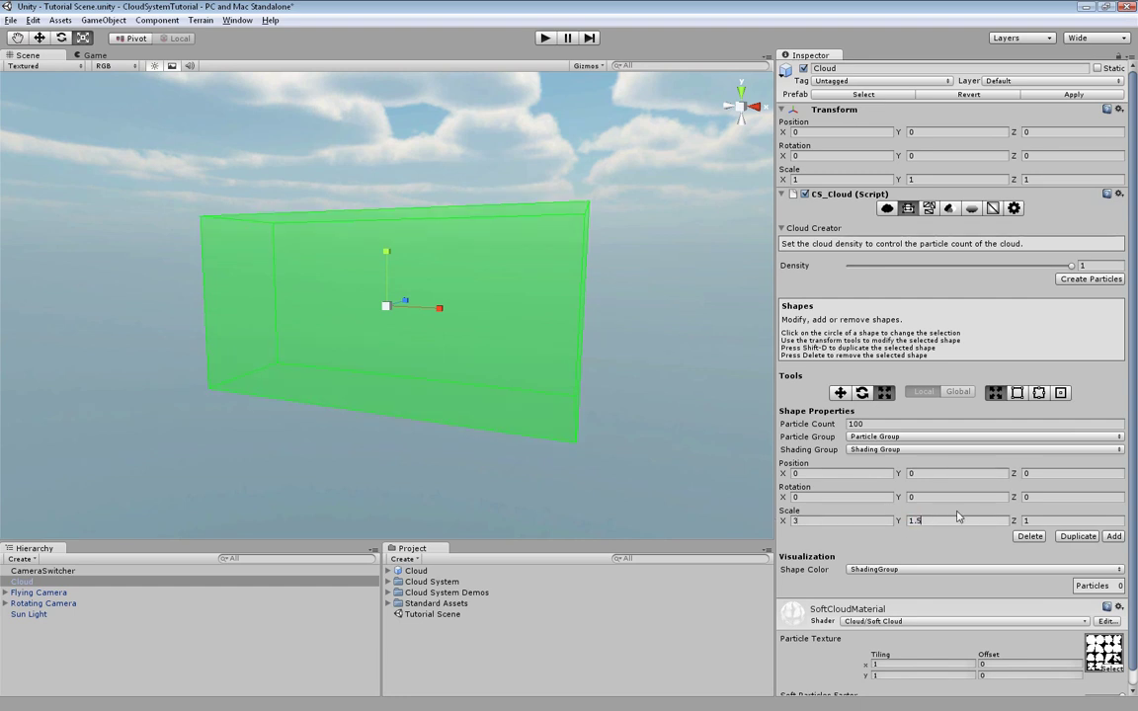
key(Tab)
text(3)
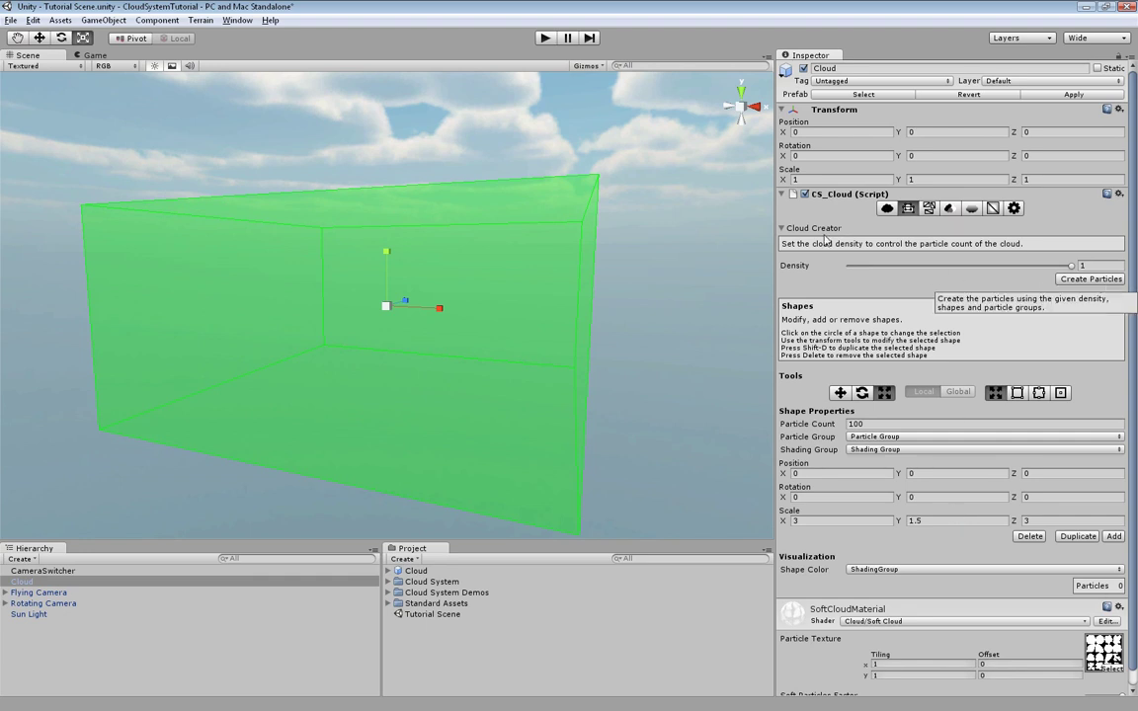
Step: Generate 100 cloud particles at density 1 inside the box shape with Create Particles
click(781, 229)
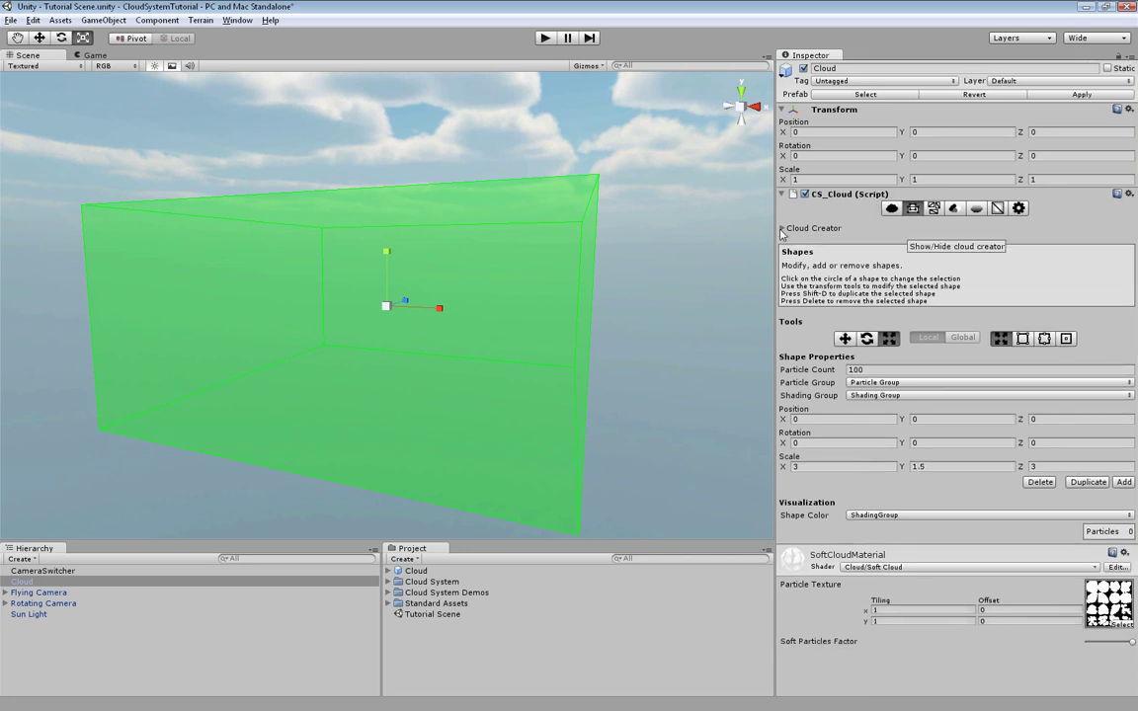
click(781, 230)
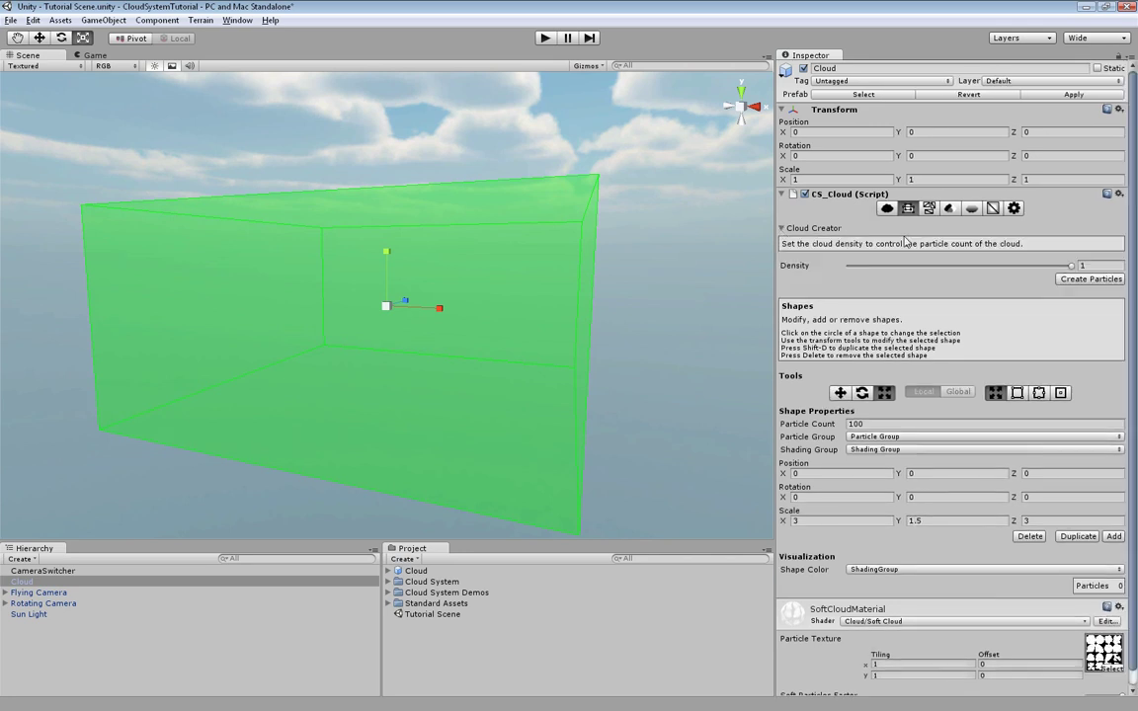
click(1075, 281)
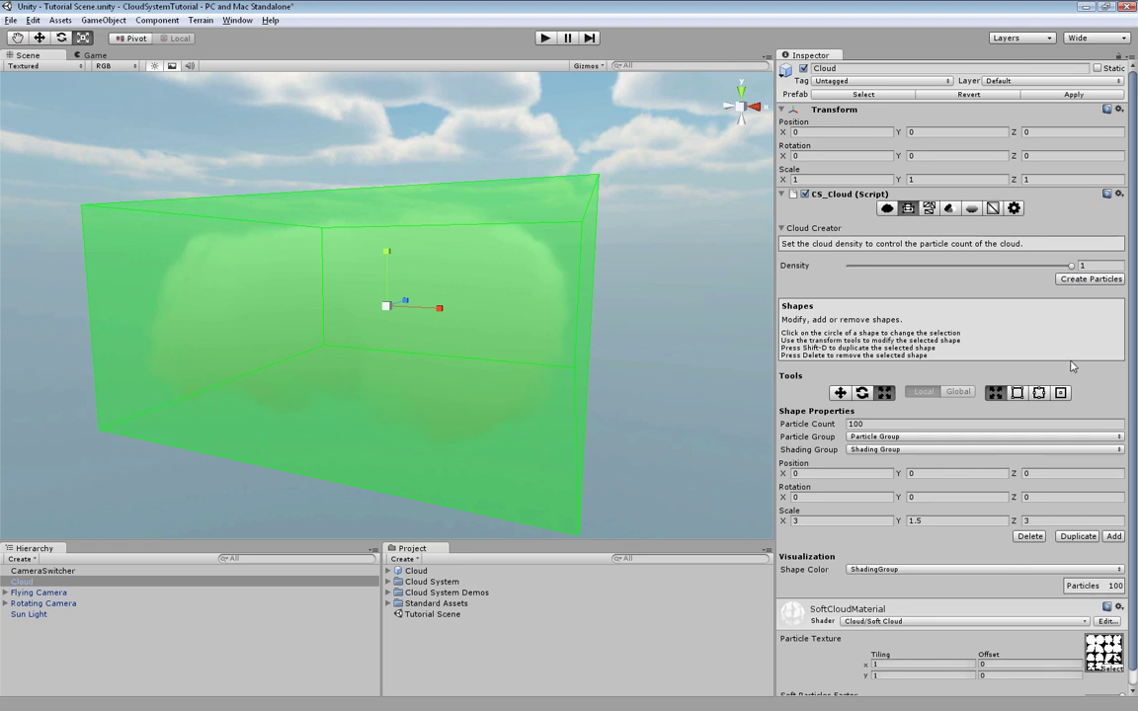
Step: Add a second shape and move it right inside the cloud
click(1113, 536)
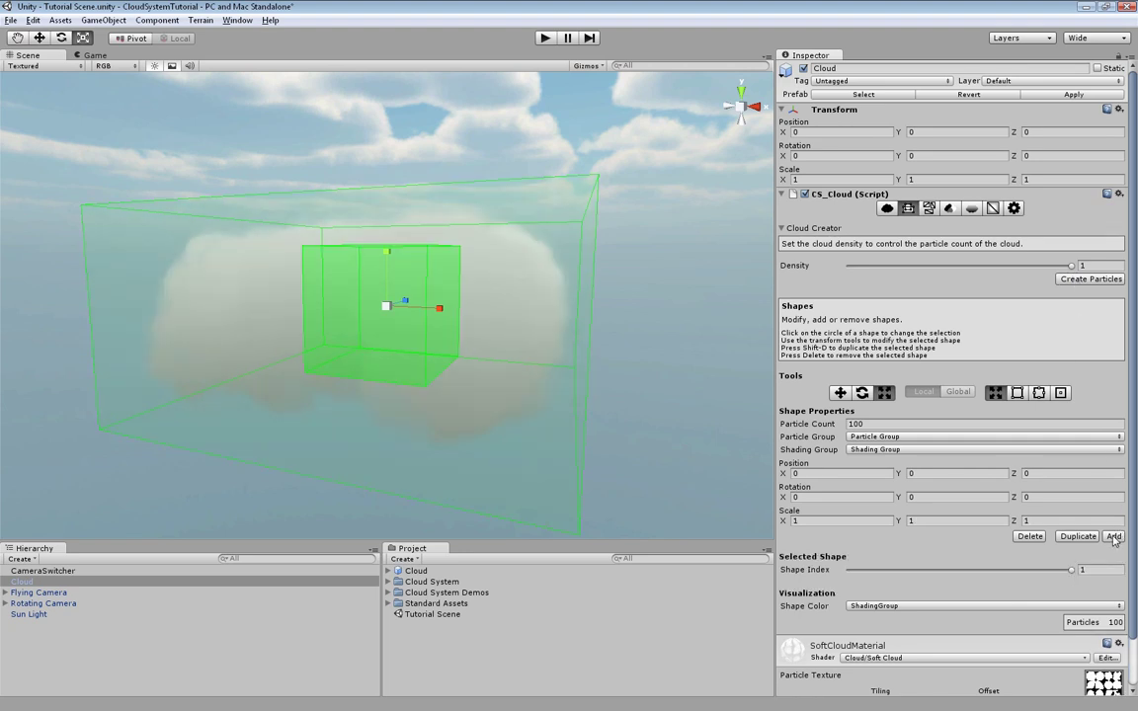
click(841, 393)
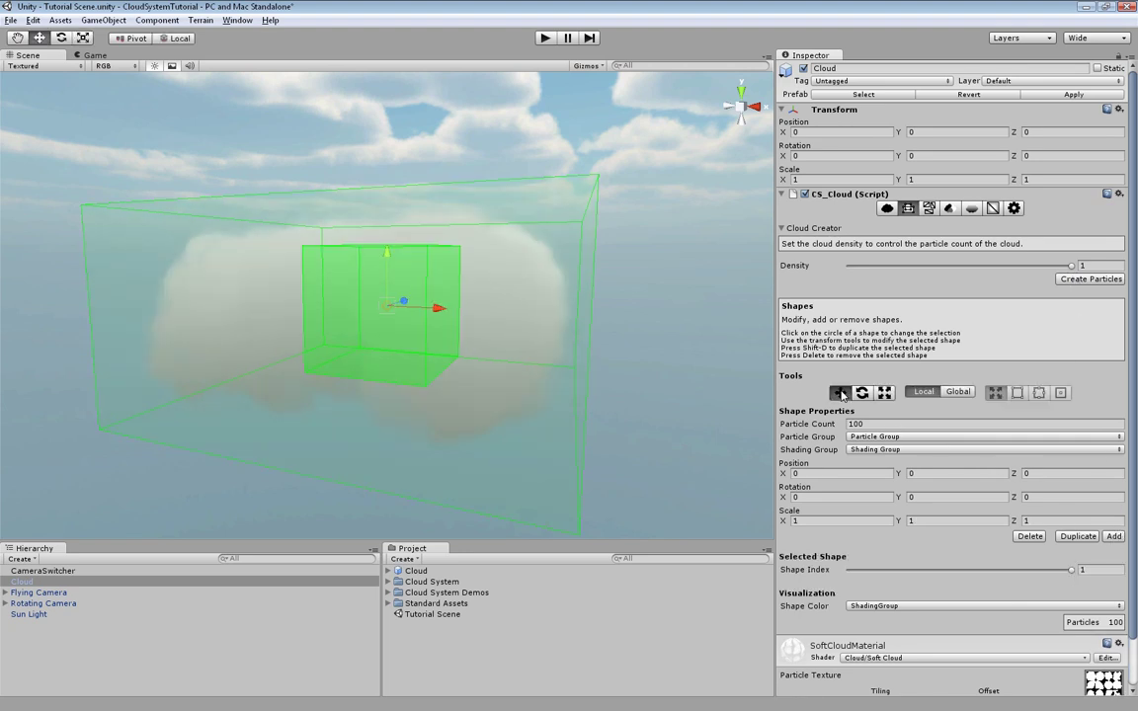
drag(431, 314, 341, 364)
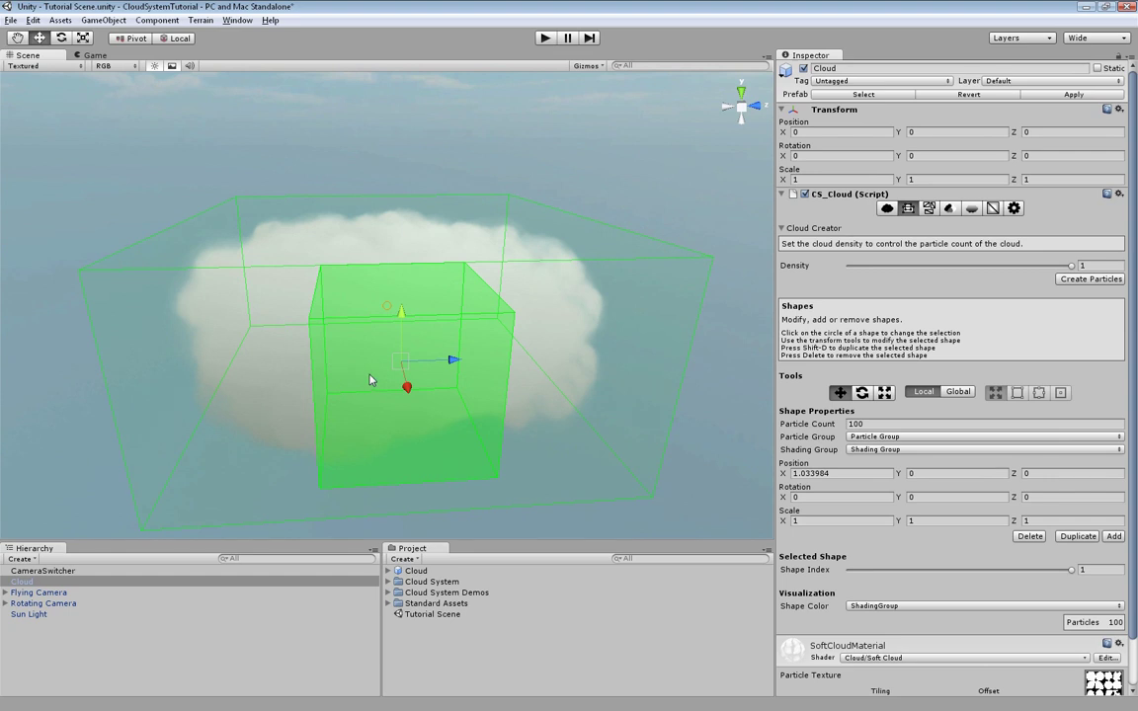
Step: Stretch the second shape's sides, make it taller, and extend it to Z scale about 1.70
key(r)
click(1060, 392)
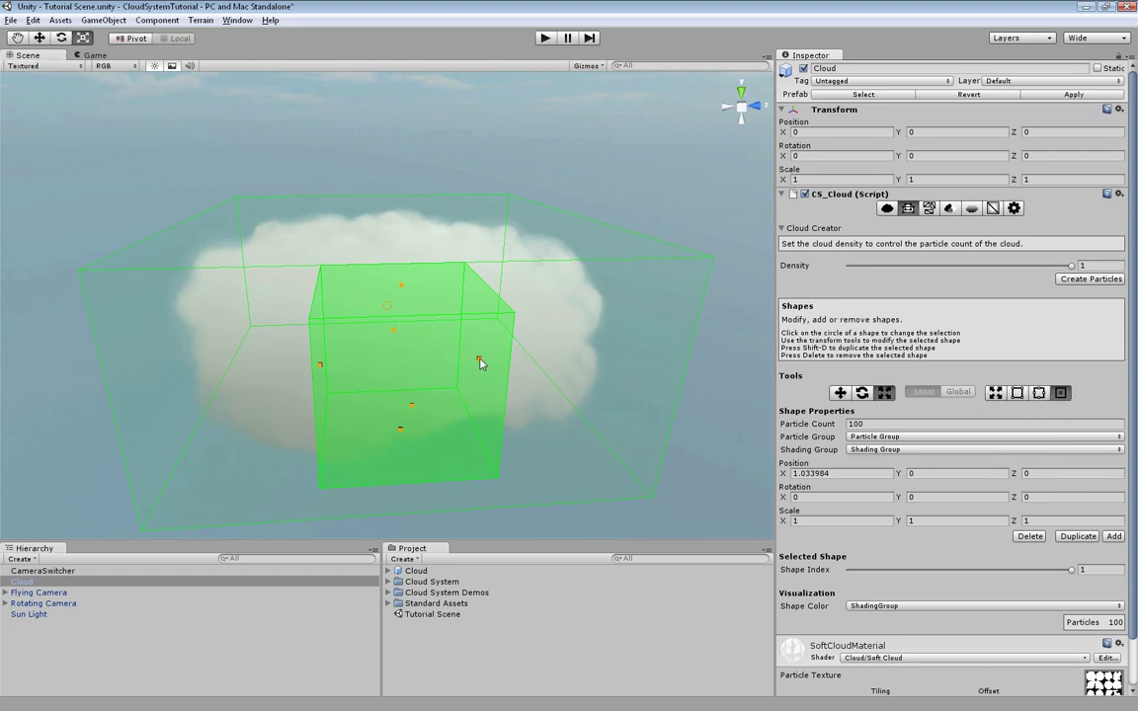
drag(479, 359, 507, 359)
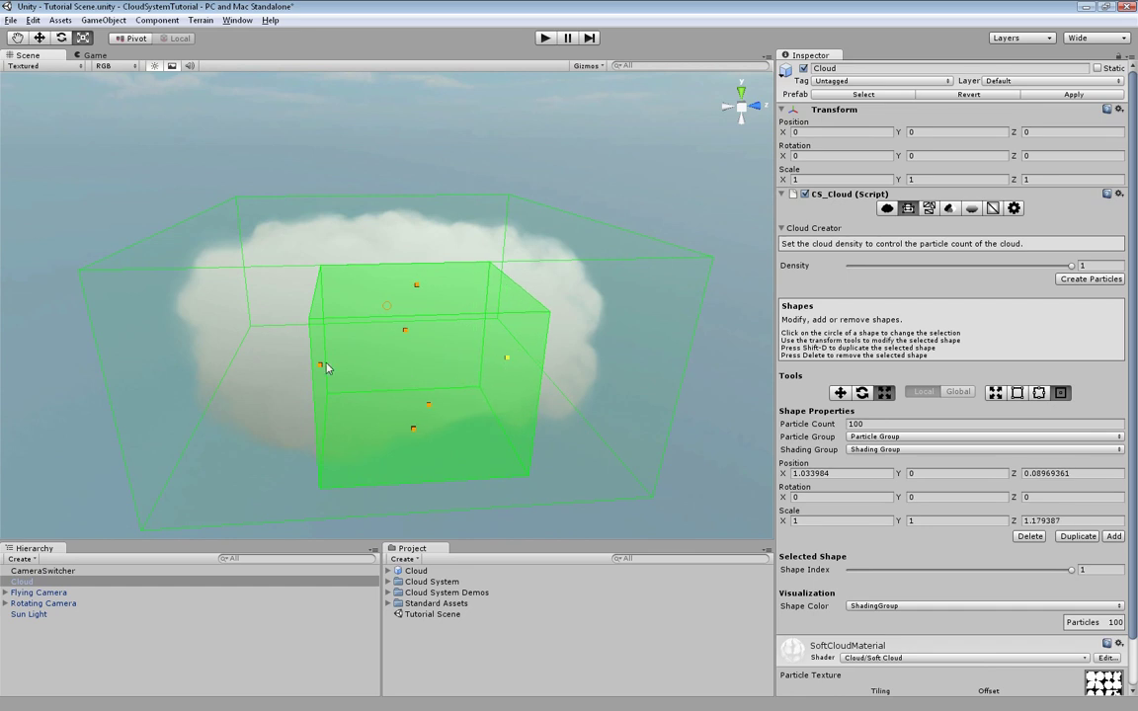
drag(322, 367, 292, 367)
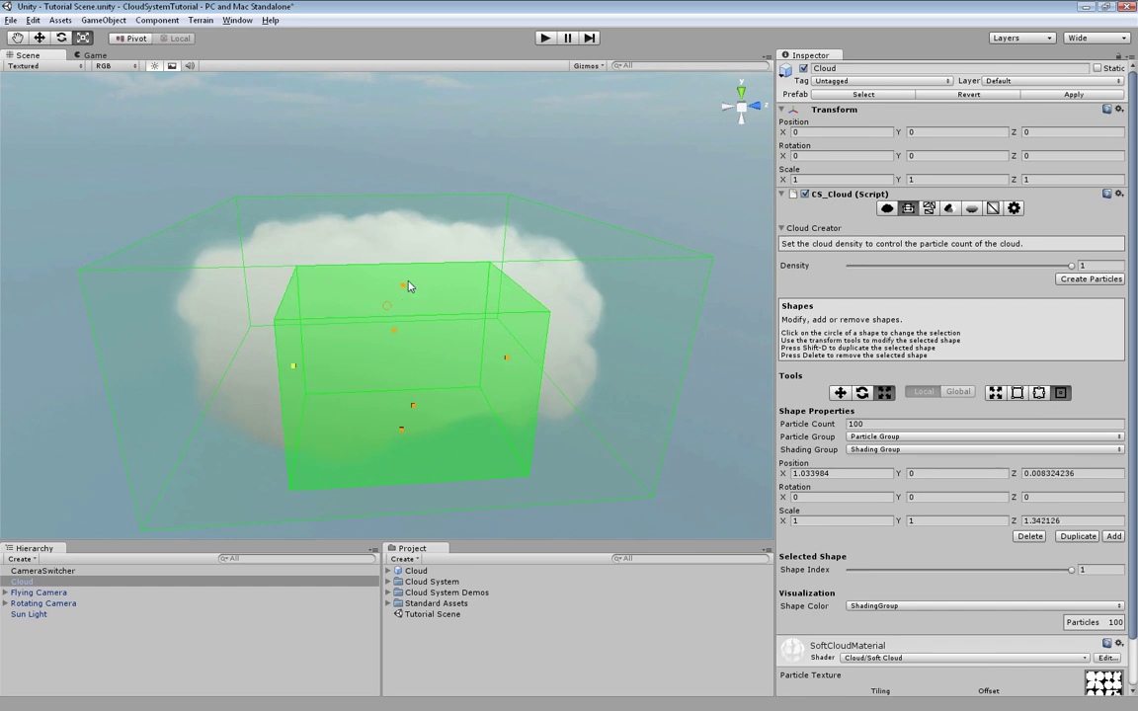
drag(403, 285, 399, 142)
alt+drag(157, 209, 399, 271)
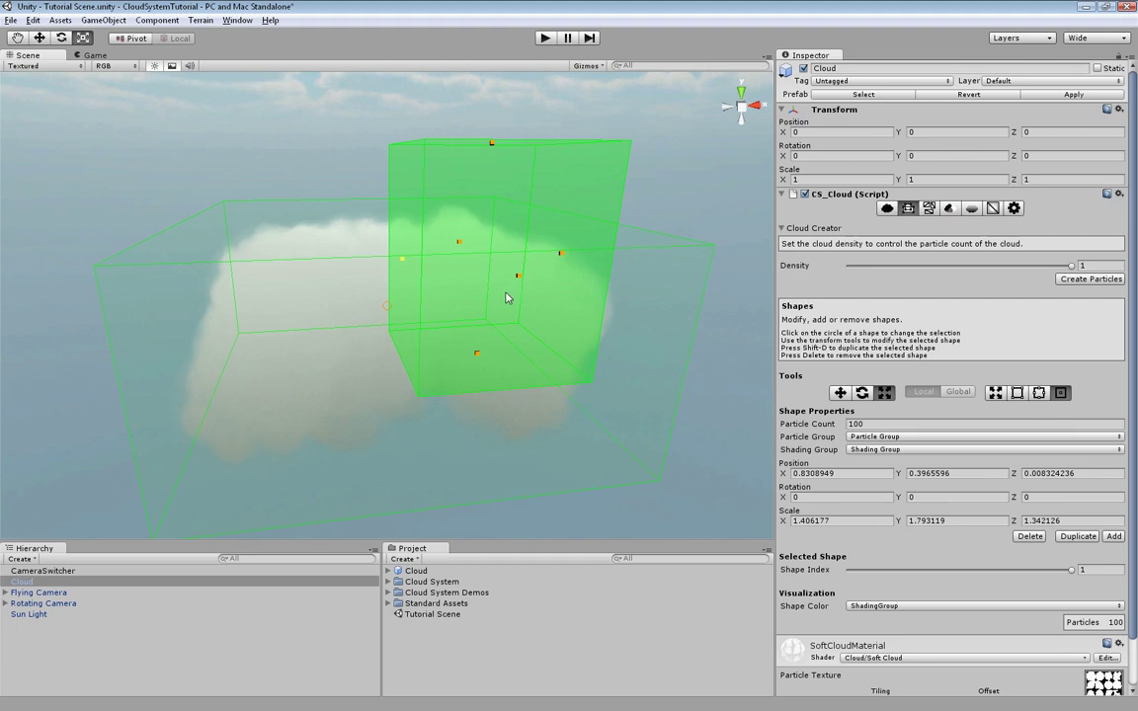
alt+drag(426, 323, 635, 488)
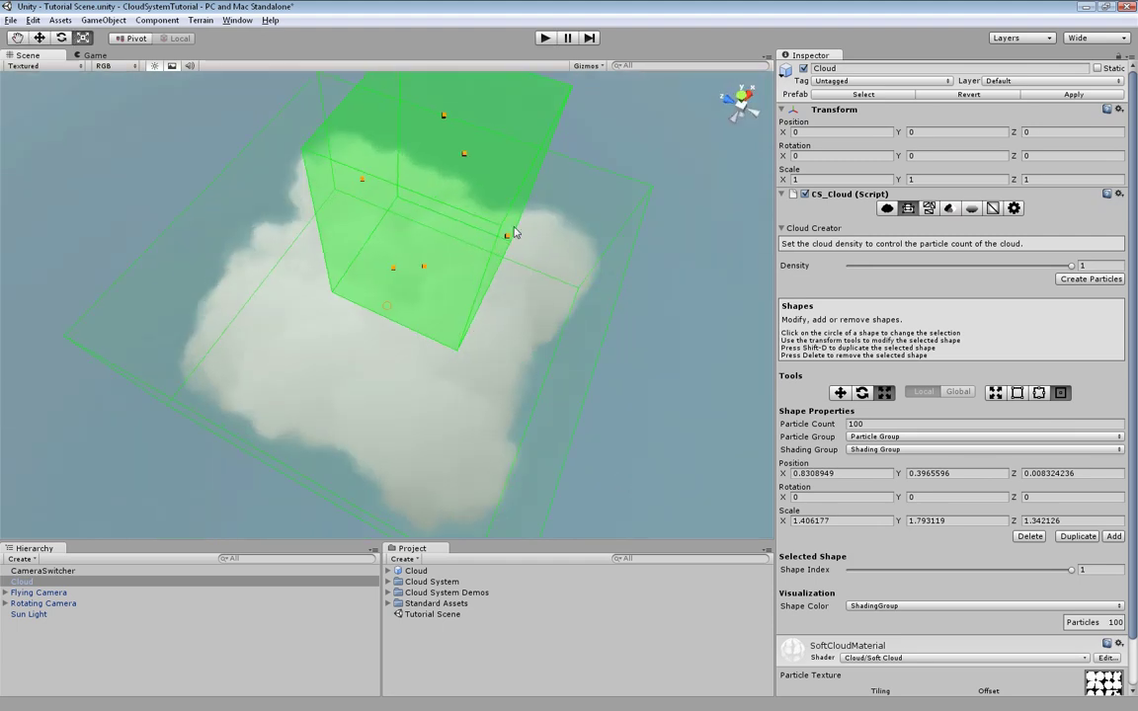
drag(508, 236, 549, 258)
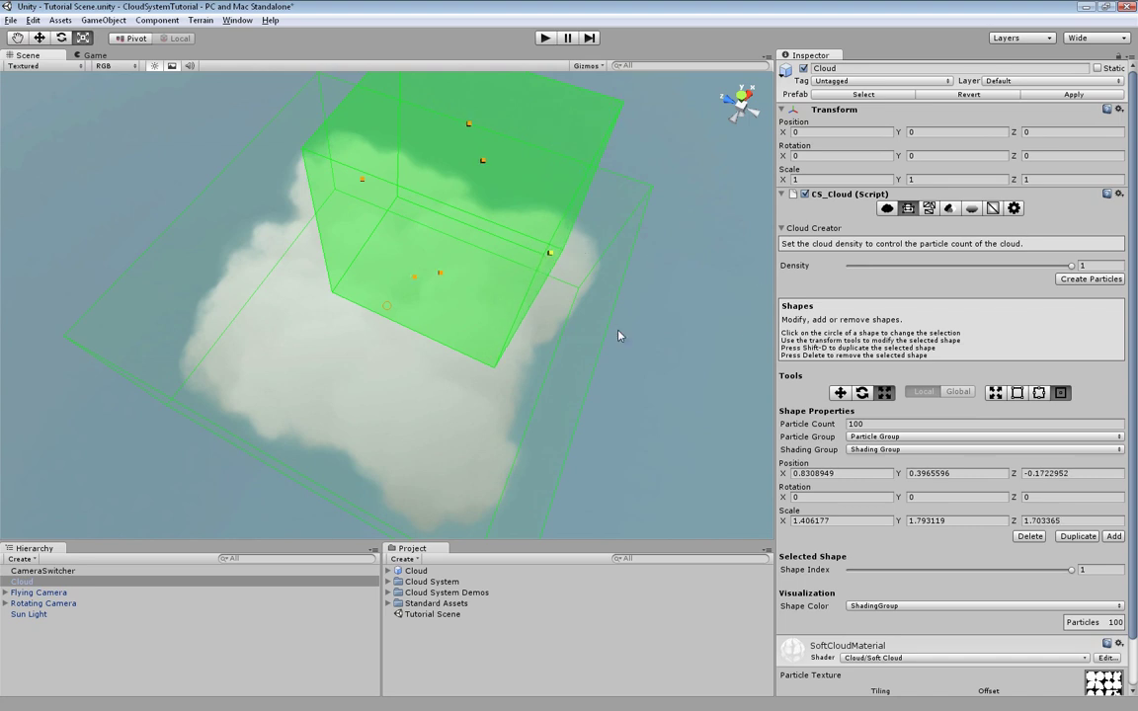
alt+drag(555, 296, 477, 168)
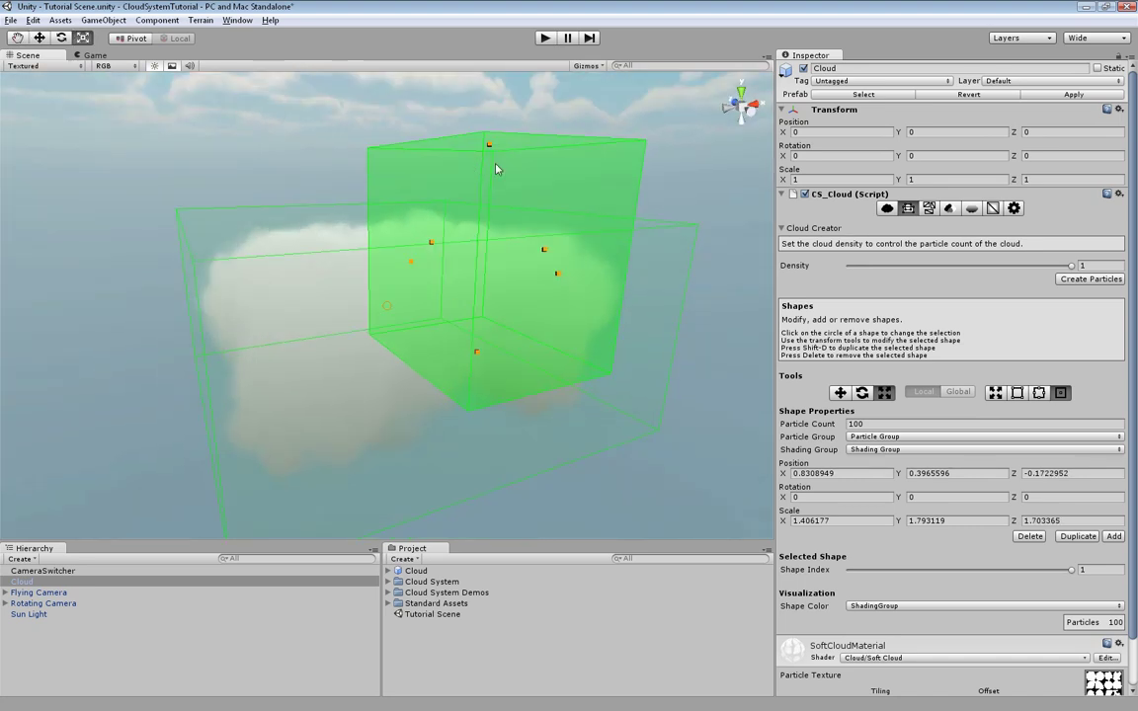
Step: Rebuild the cloud, raise the second box to Scale Y 2.065, and rebuild to 200 particles
click(1066, 282)
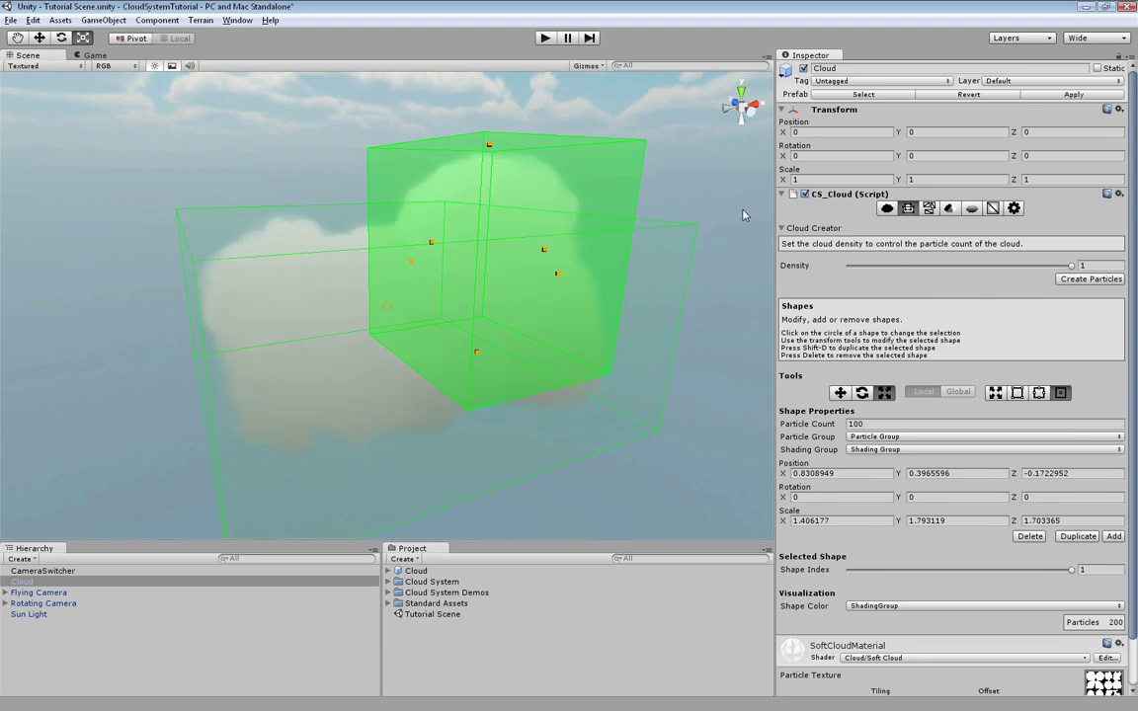
drag(487, 147, 491, 107)
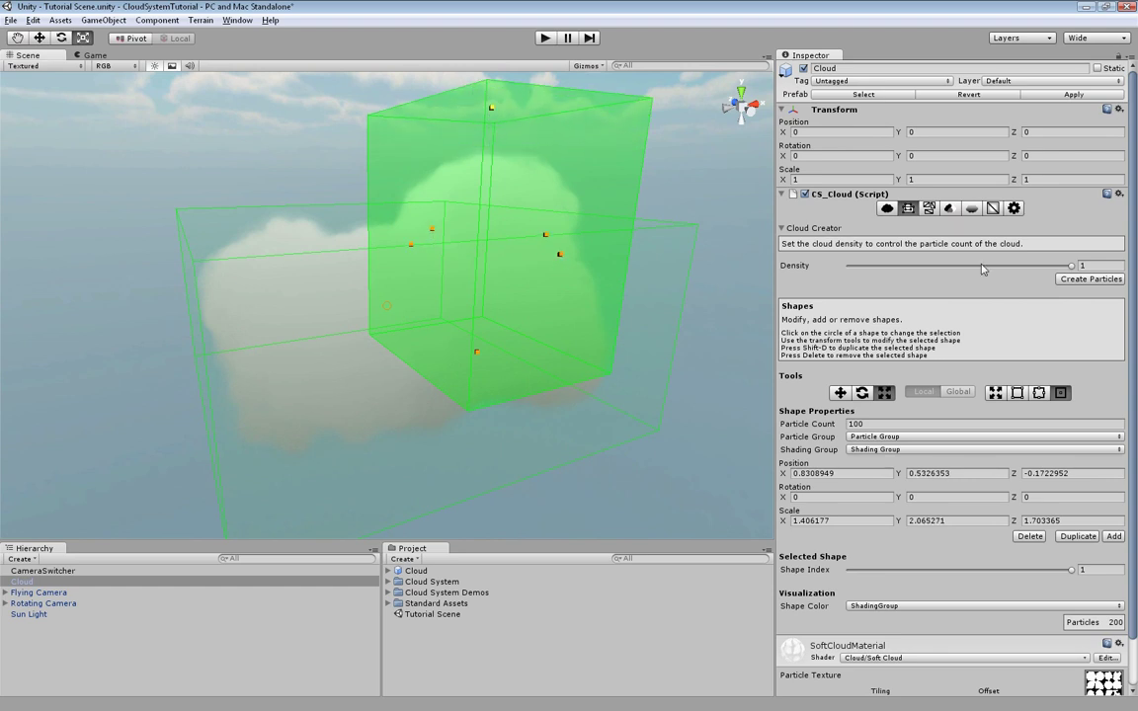
click(1091, 279)
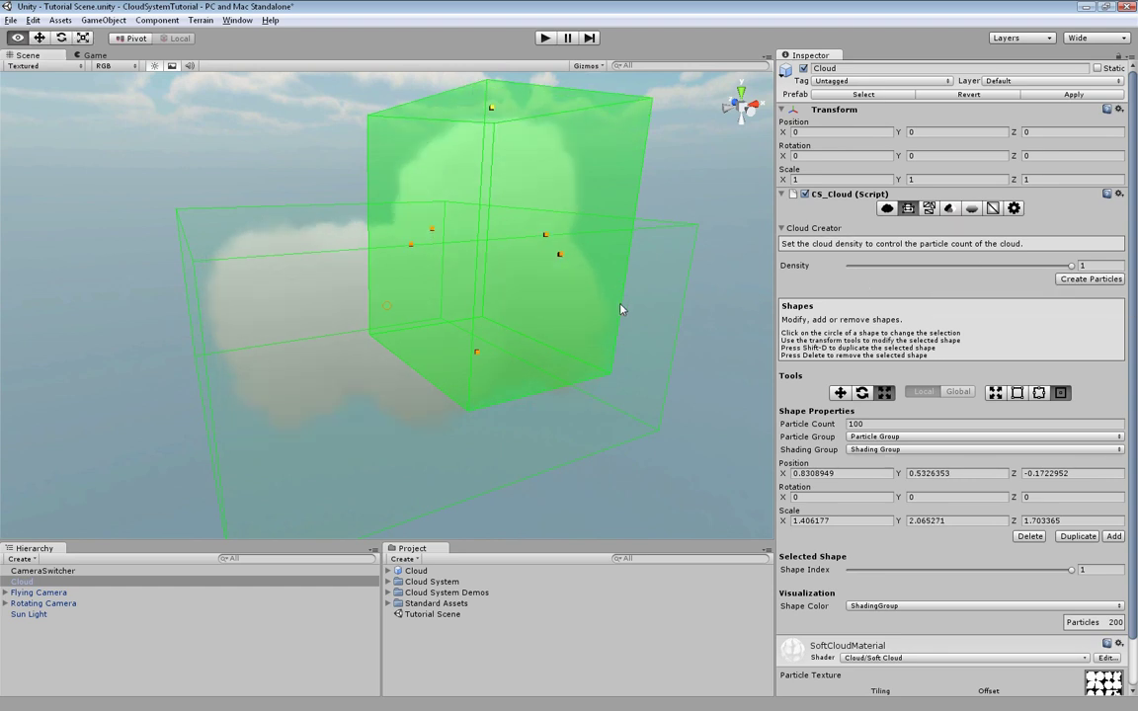
alt+drag(507, 335, 279, 377)
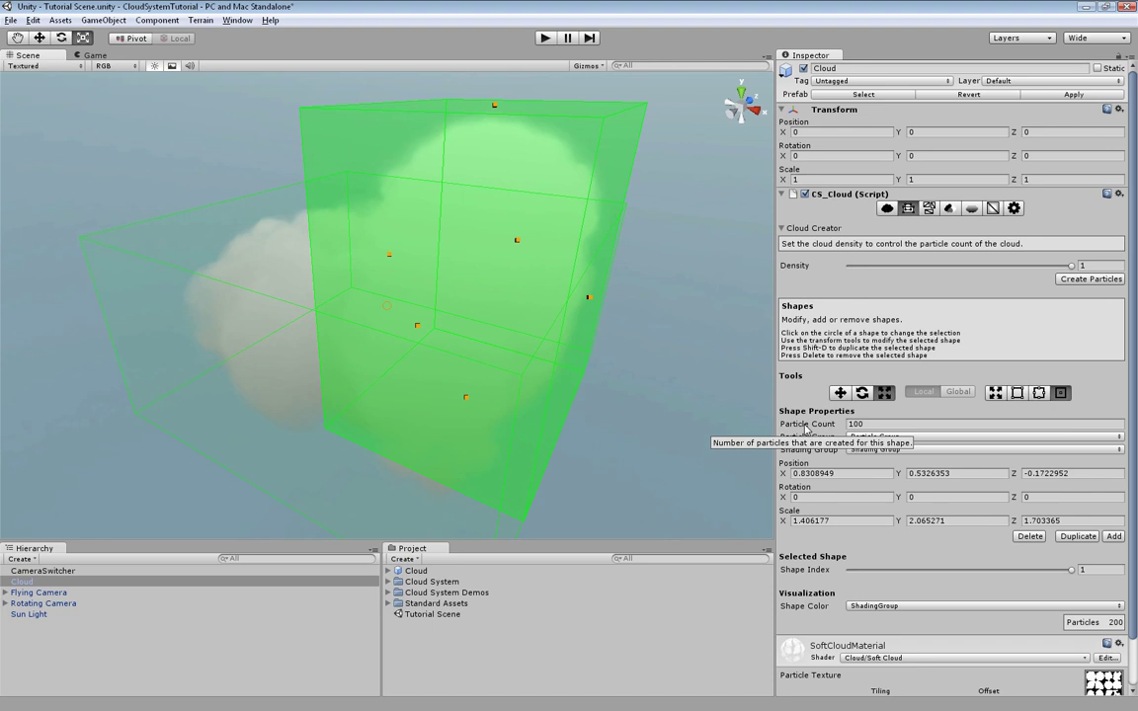
Step: Lower the cloud density in two stages, rebuilding the particles after each change
mouse_move(1072, 266)
mouse_down()
mouse_move(958, 266)
mouse_move(1053, 265)
mouse_up()
click(1075, 279)
click(1074, 279)
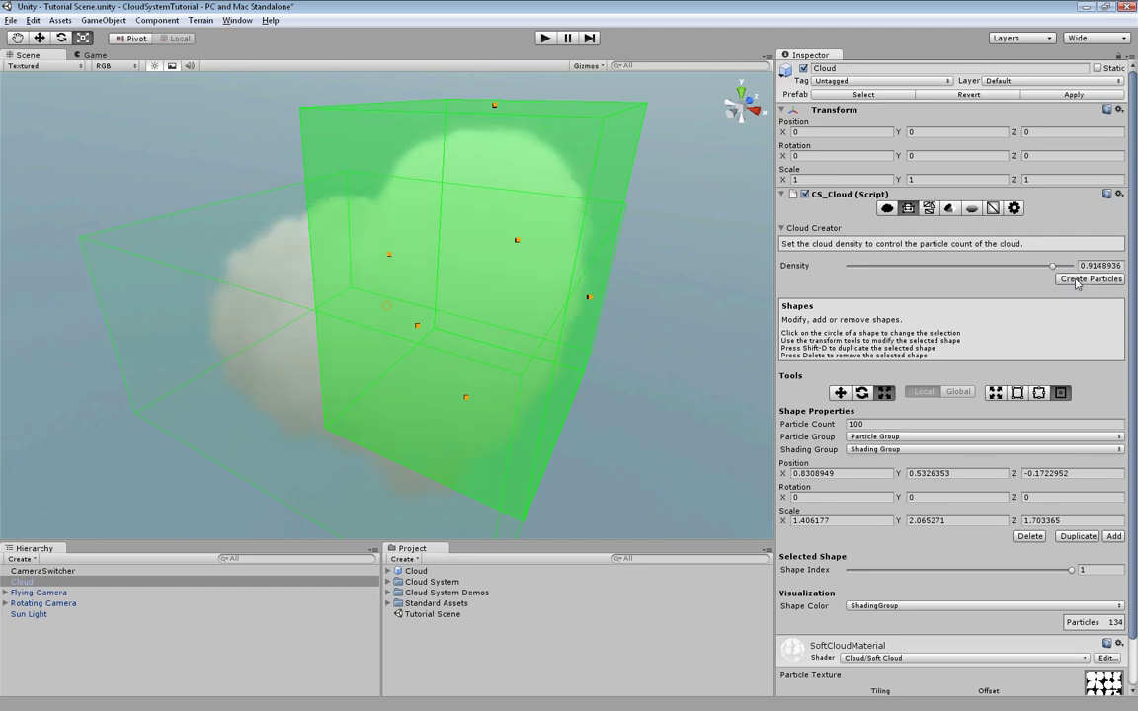
click(1074, 279)
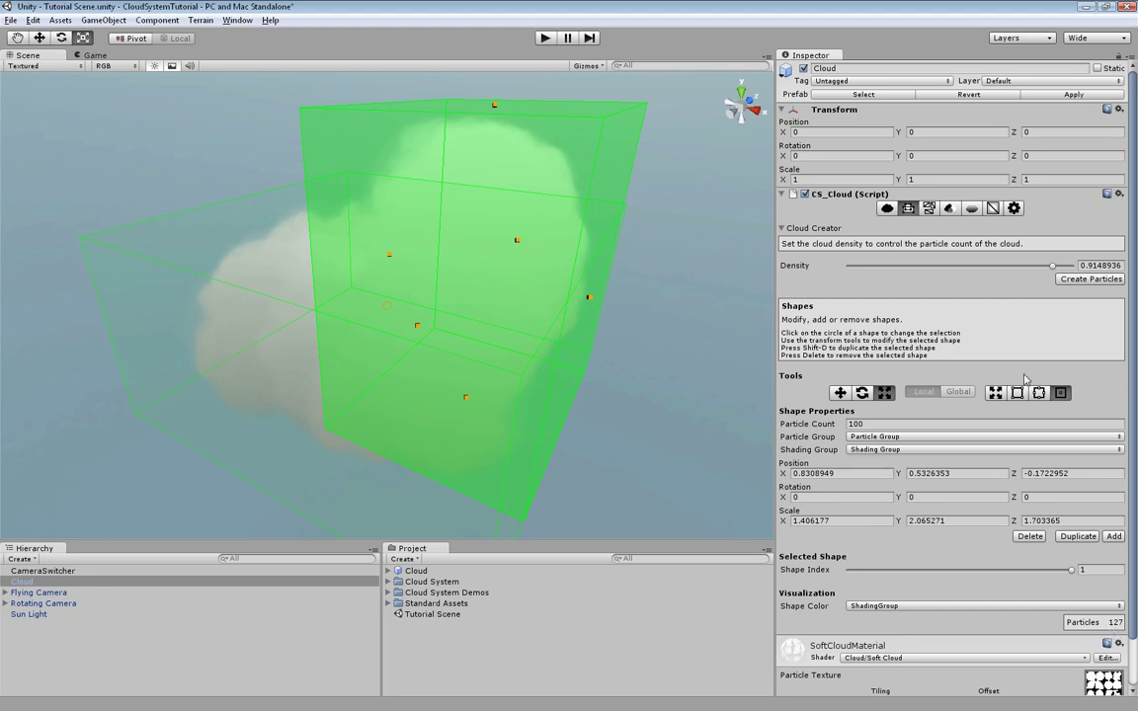
drag(1053, 269, 1027, 267)
click(1079, 280)
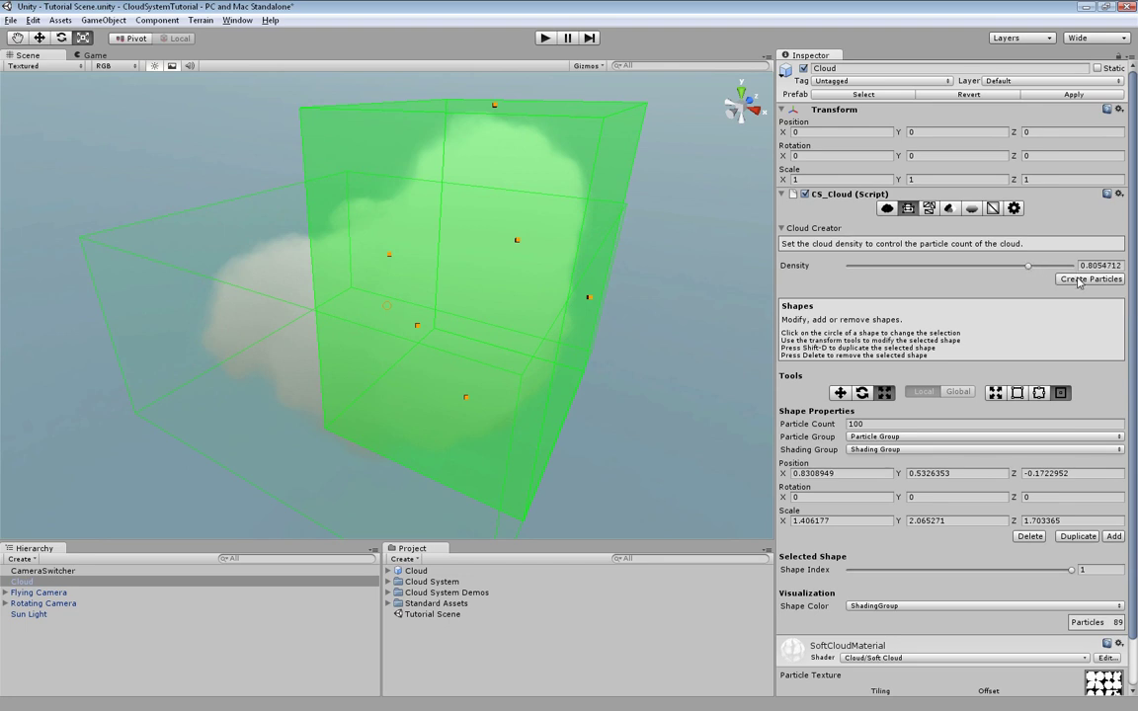
click(1075, 279)
Step: Drop density to about 0.77, rebuild to 28 particles, and set Shape Index to 0
drag(1027, 266, 1019, 268)
click(1077, 279)
click(1064, 281)
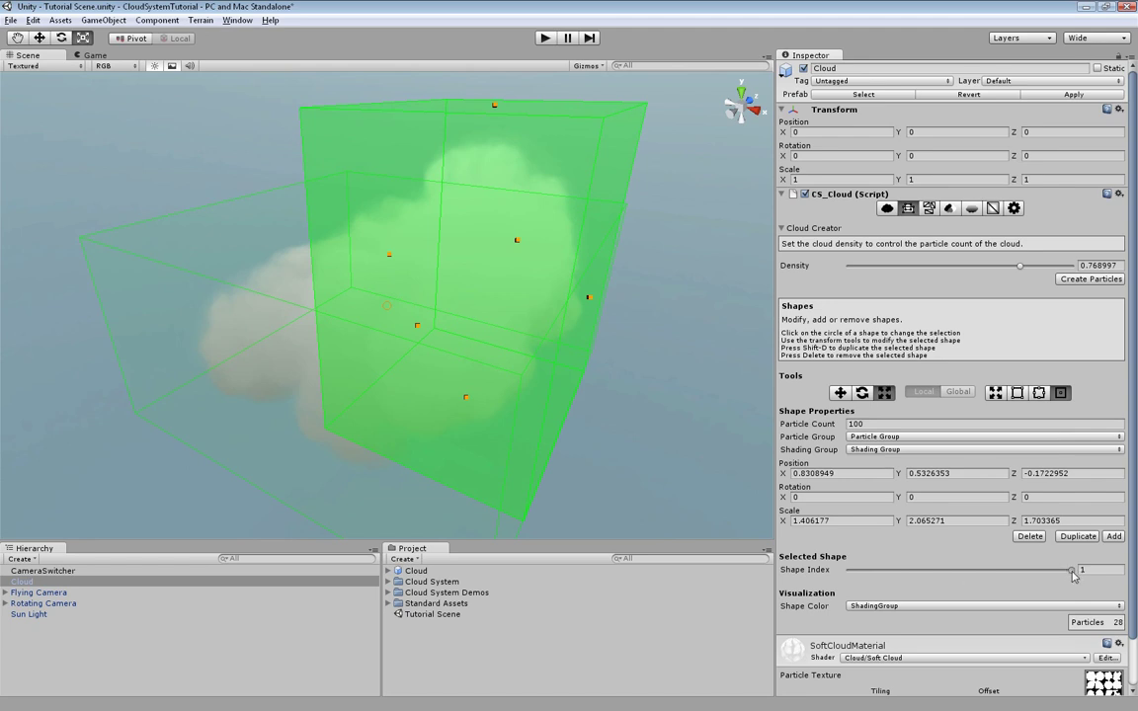
drag(1073, 573, 873, 590)
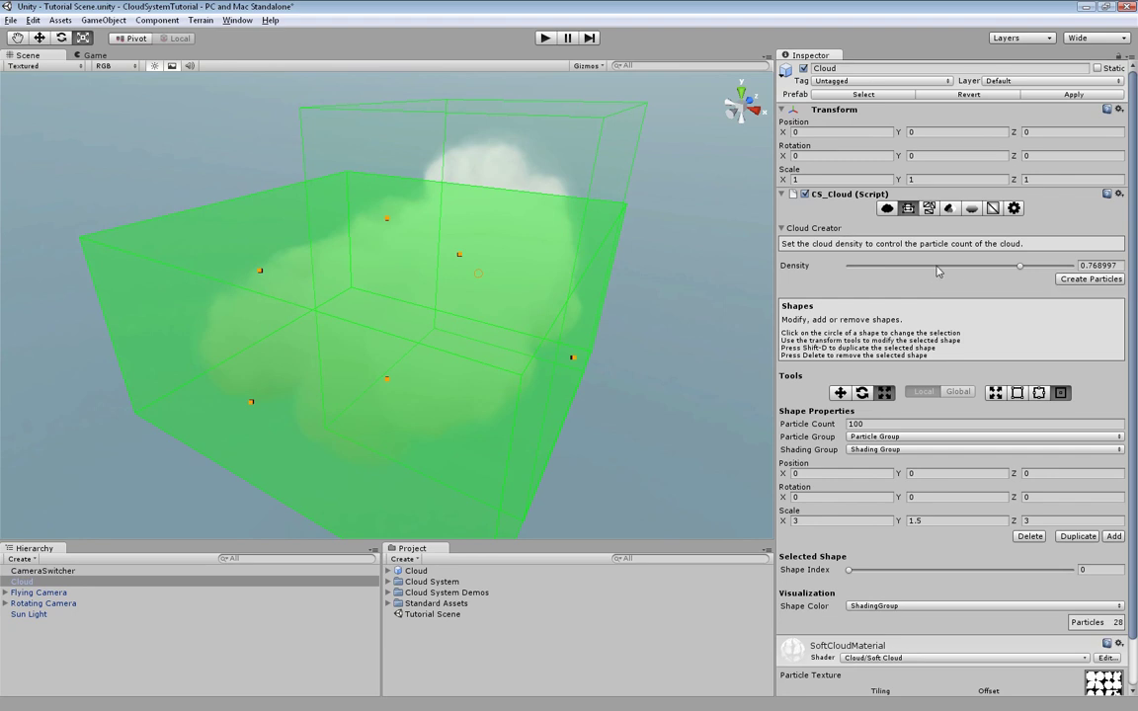
click(931, 212)
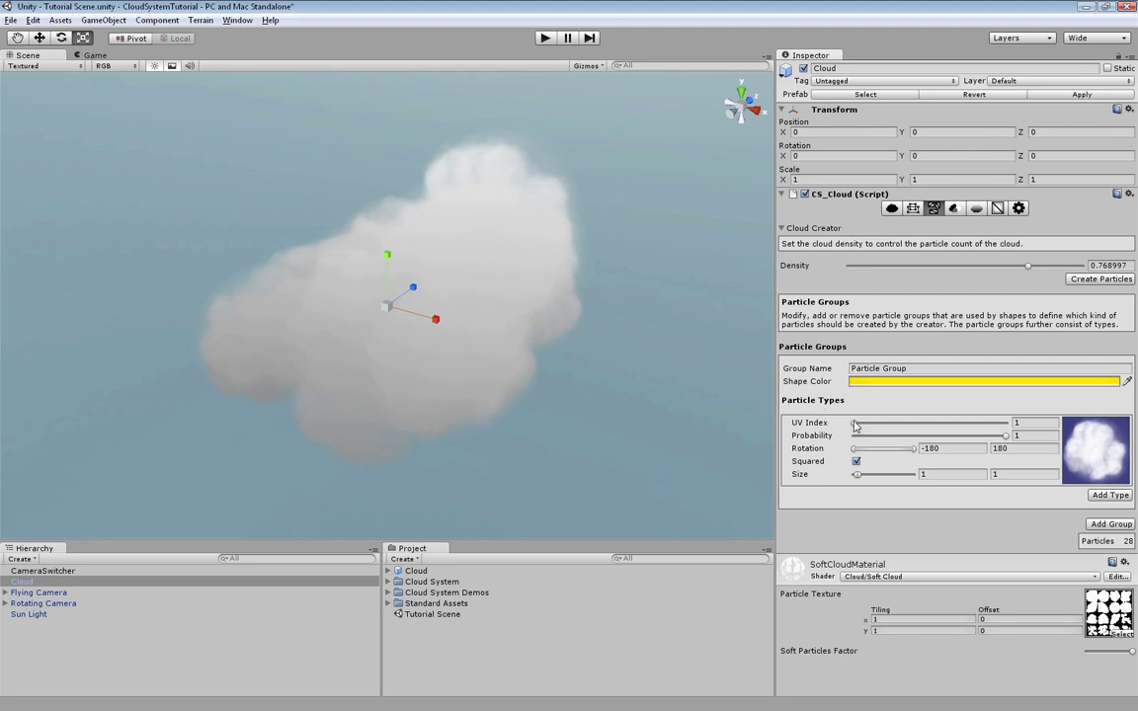
Step: Set the particle type's UV Index to 7 and rebuild the cloud three times
drag(855, 425, 917, 425)
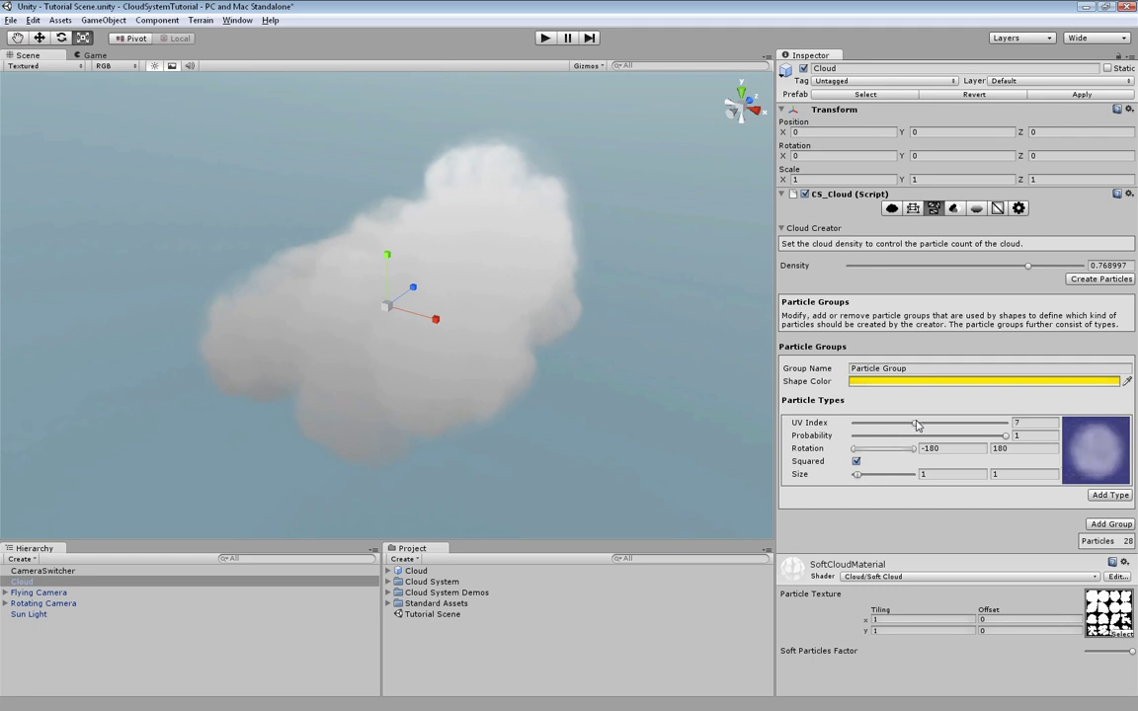
click(1080, 281)
click(1081, 282)
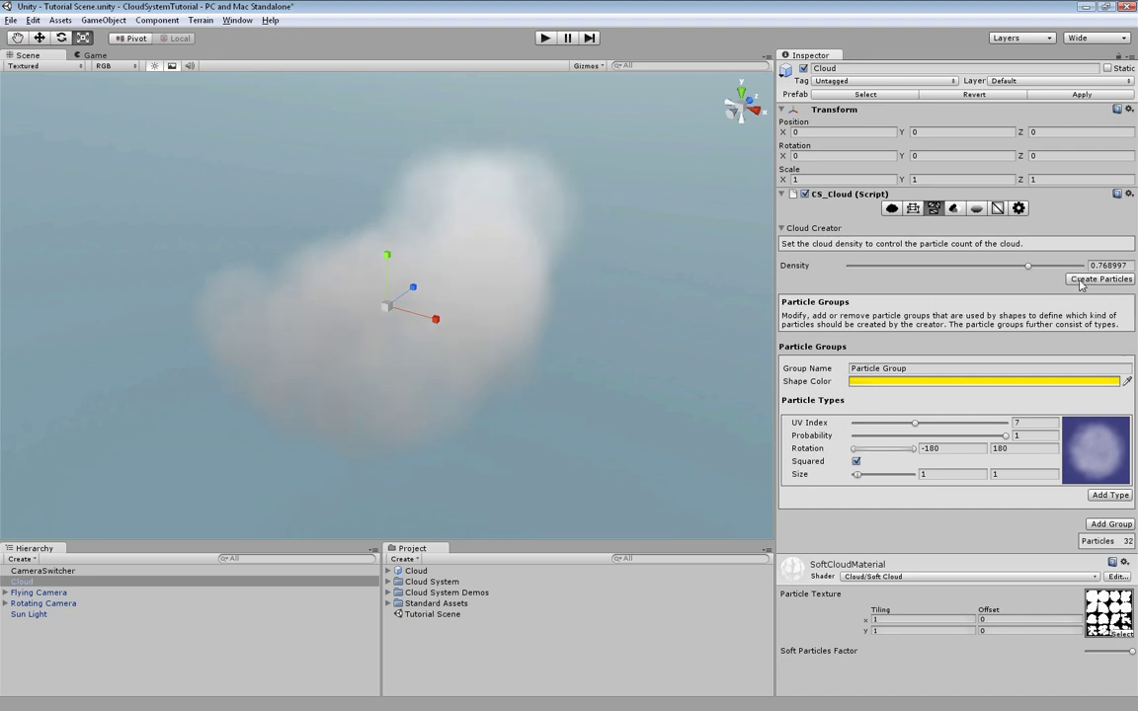
click(1080, 282)
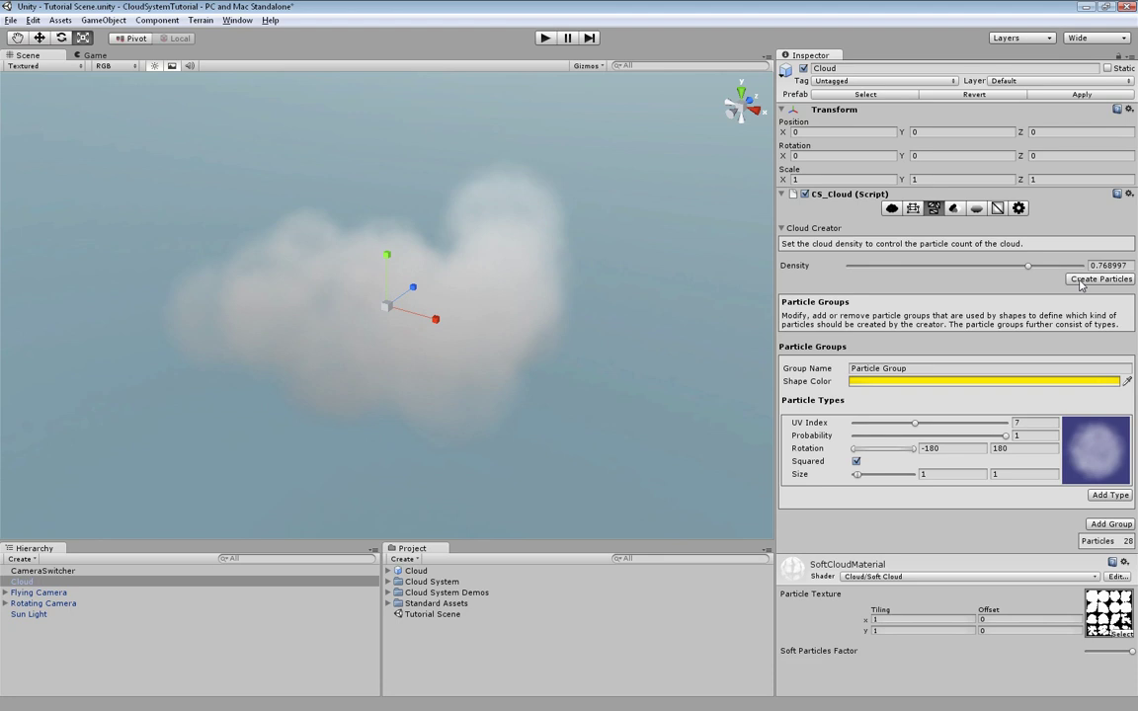
Step: Add a second particle type with UV Index 8, set the first to 9, and rebuild
click(1103, 496)
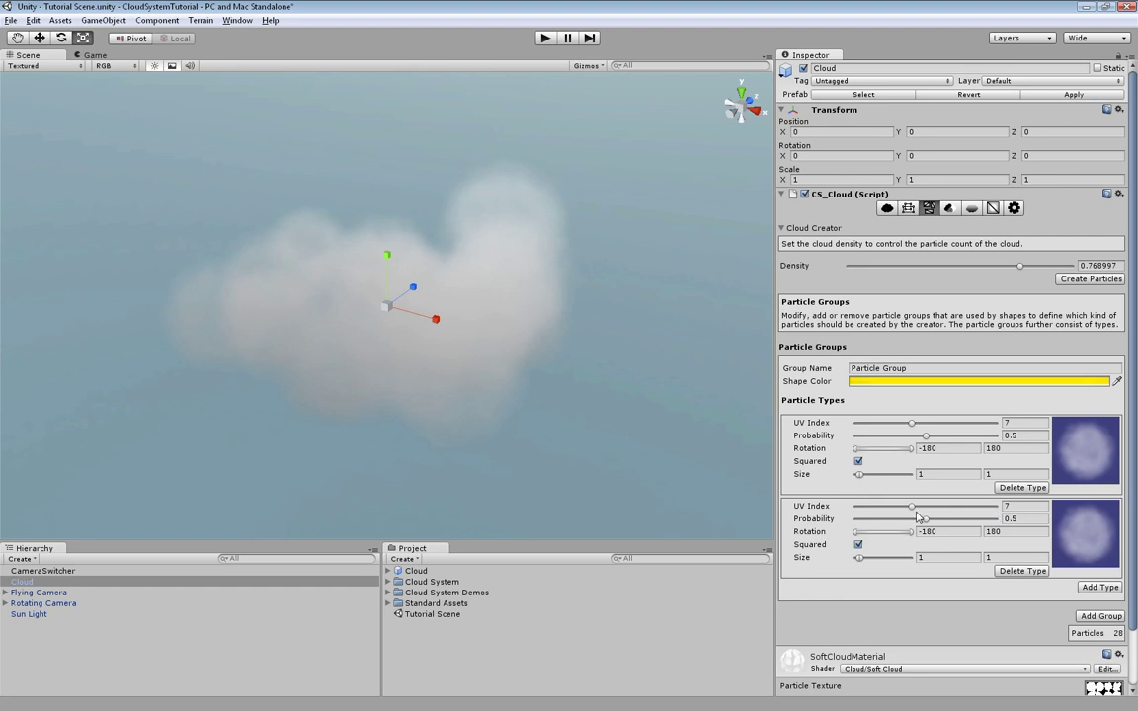
drag(911, 507, 923, 512)
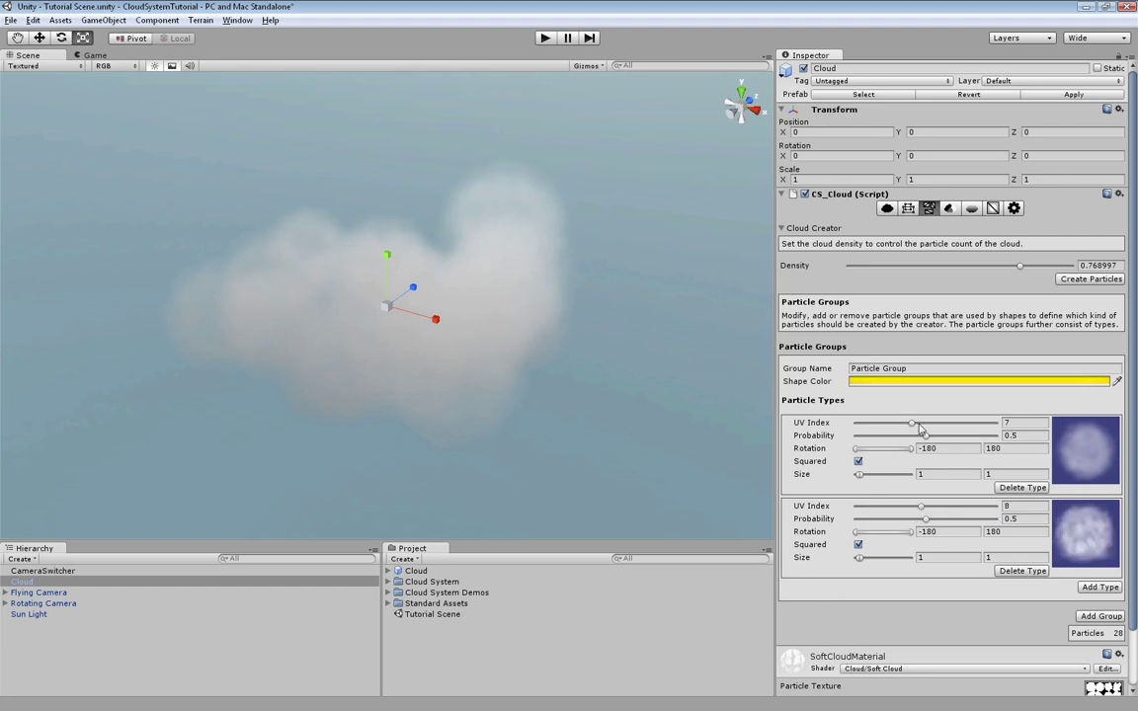
drag(929, 426, 936, 426)
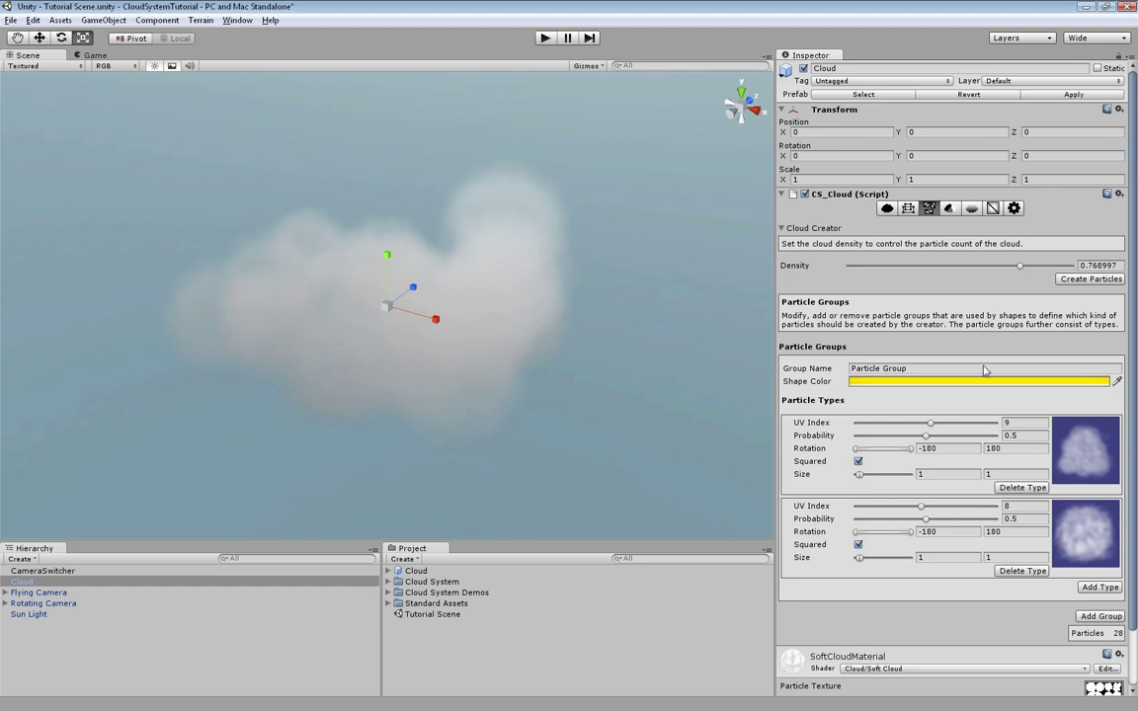
click(1075, 279)
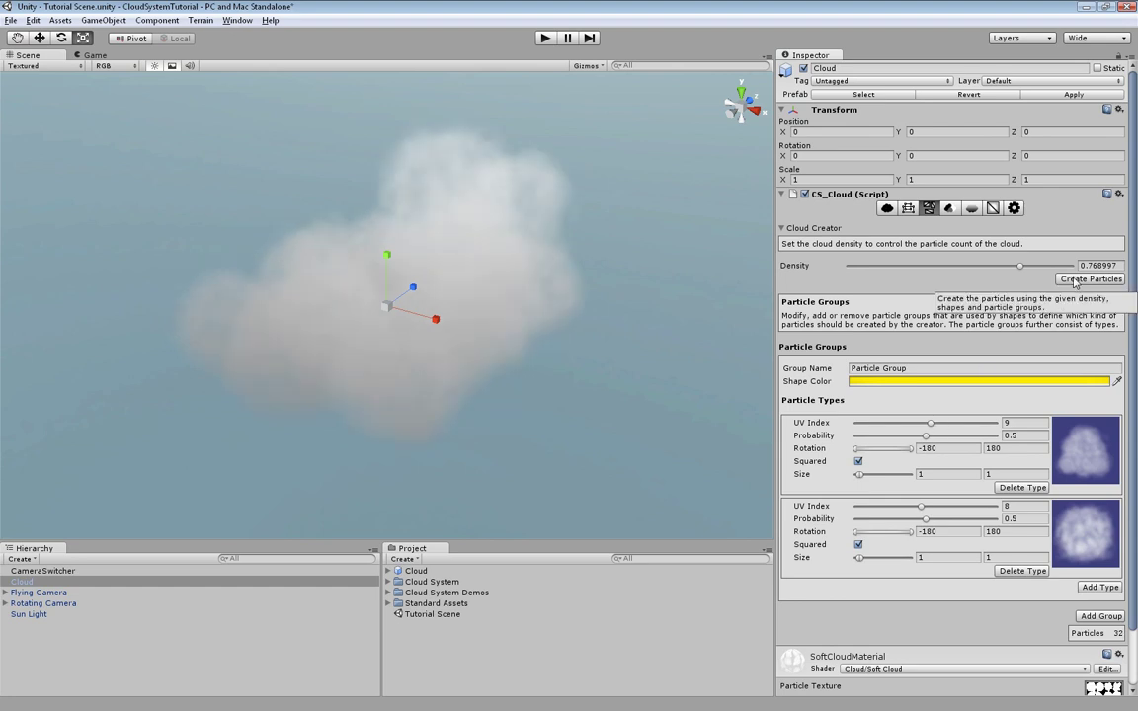
click(1074, 280)
click(1076, 281)
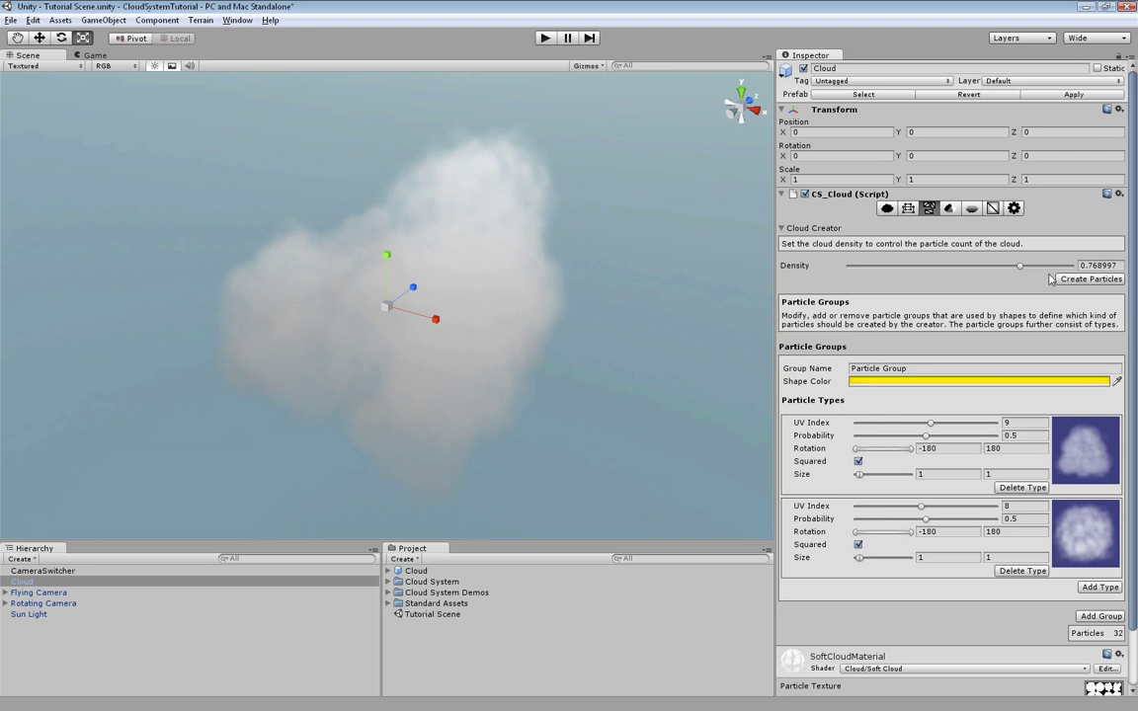
Step: Raise density to 0.81 and regenerate the cloud until it has 45 particles
drag(1019, 266, 1031, 274)
click(1062, 280)
click(1061, 282)
click(1071, 280)
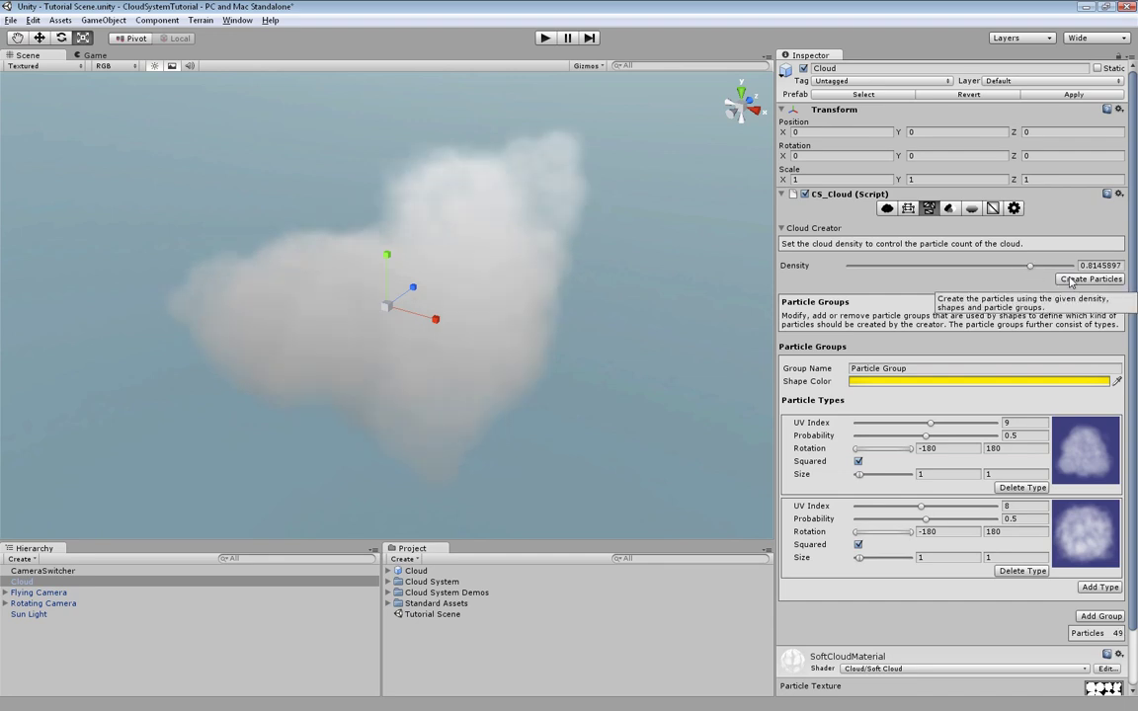
click(1070, 281)
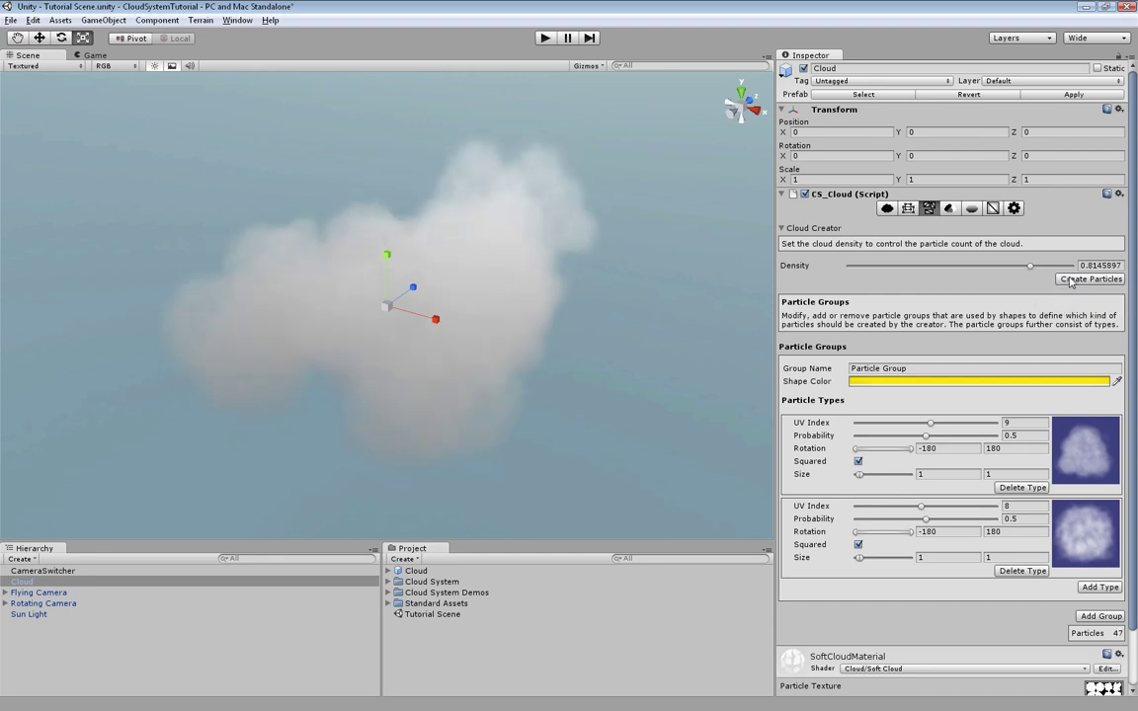
click(1070, 281)
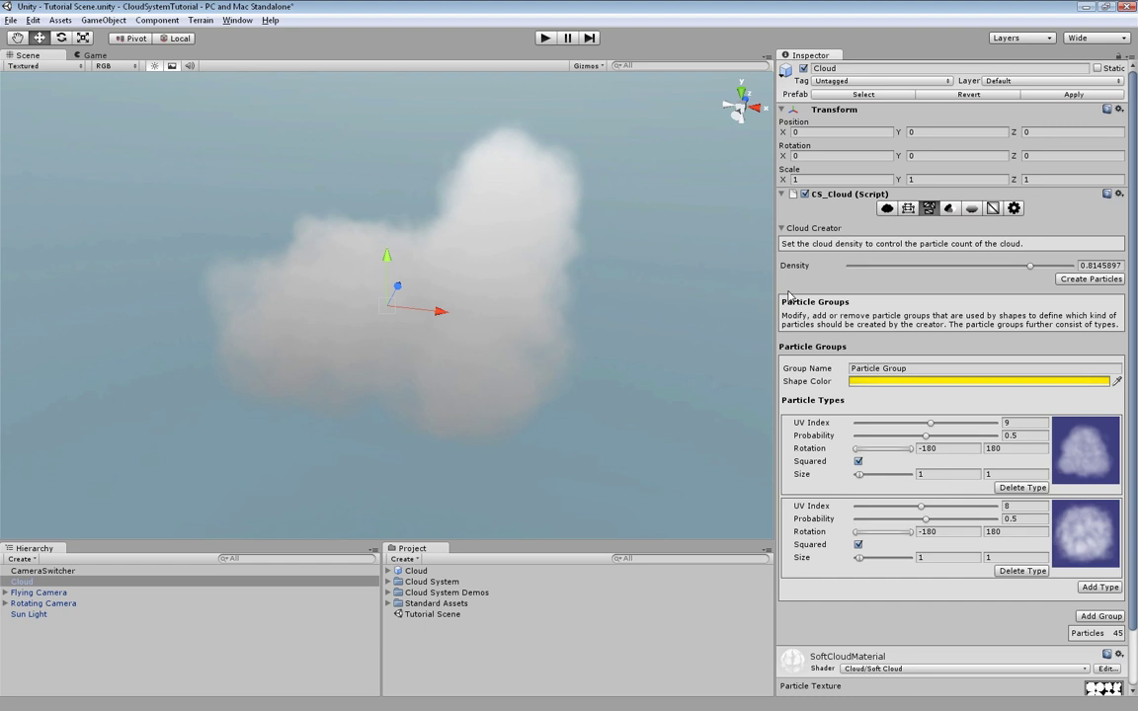
Step: Switch CS_Cloud to Shading mode, showing colours at factors 1 and -1 and one Shading Group
click(948, 209)
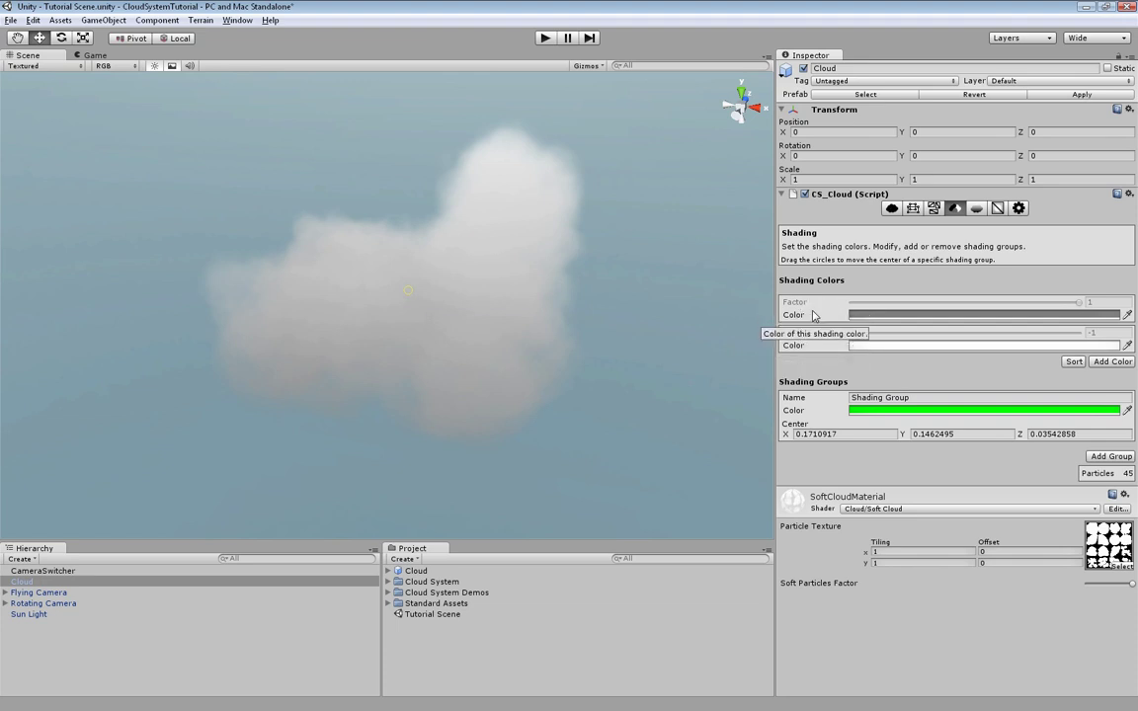
Step: Make the first shading colour red so the cloud turns pink, undoing a trial shading-centre move
click(876, 316)
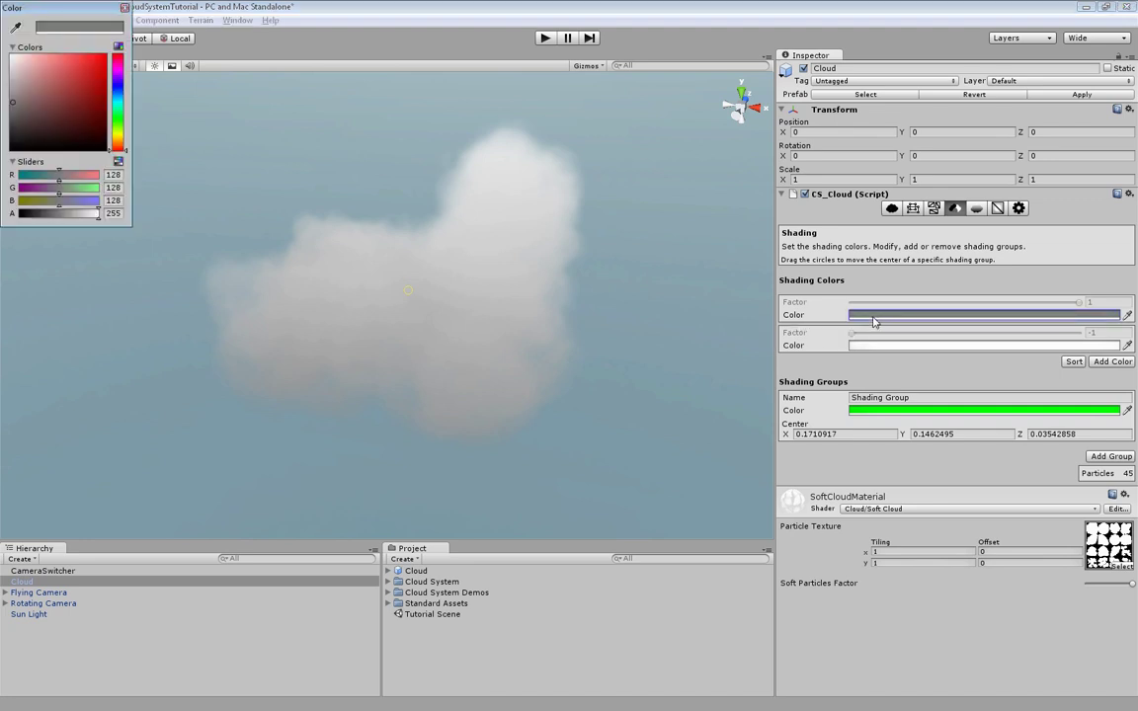
drag(86, 93, 87, 85)
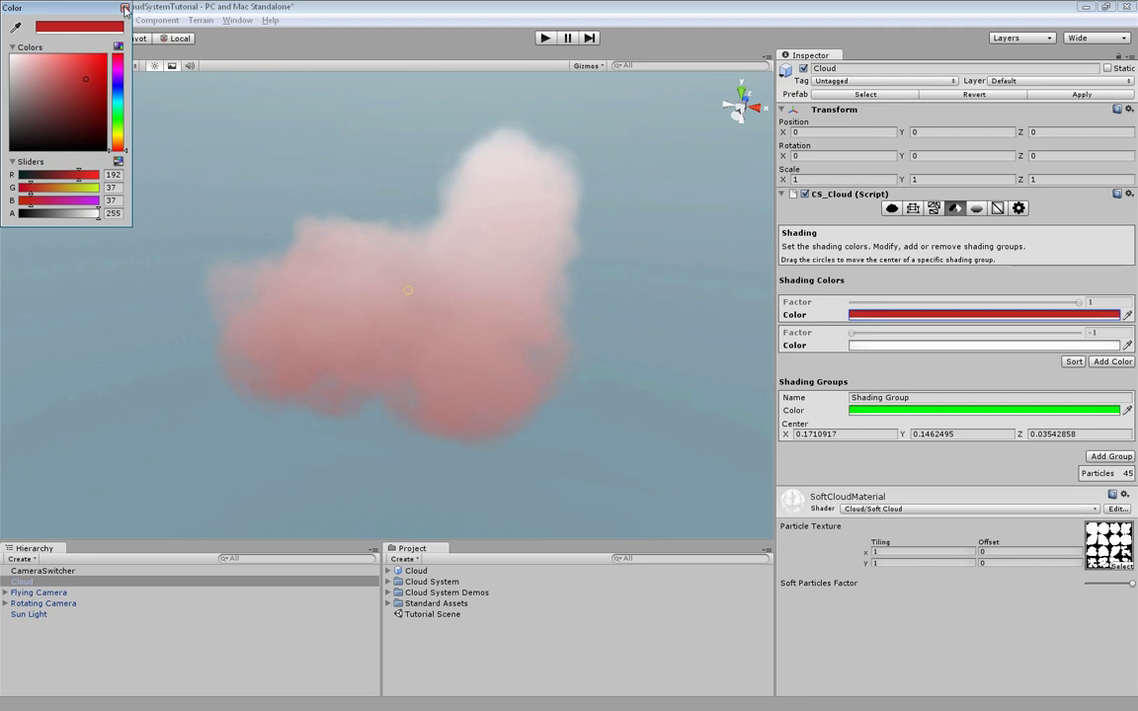
click(125, 9)
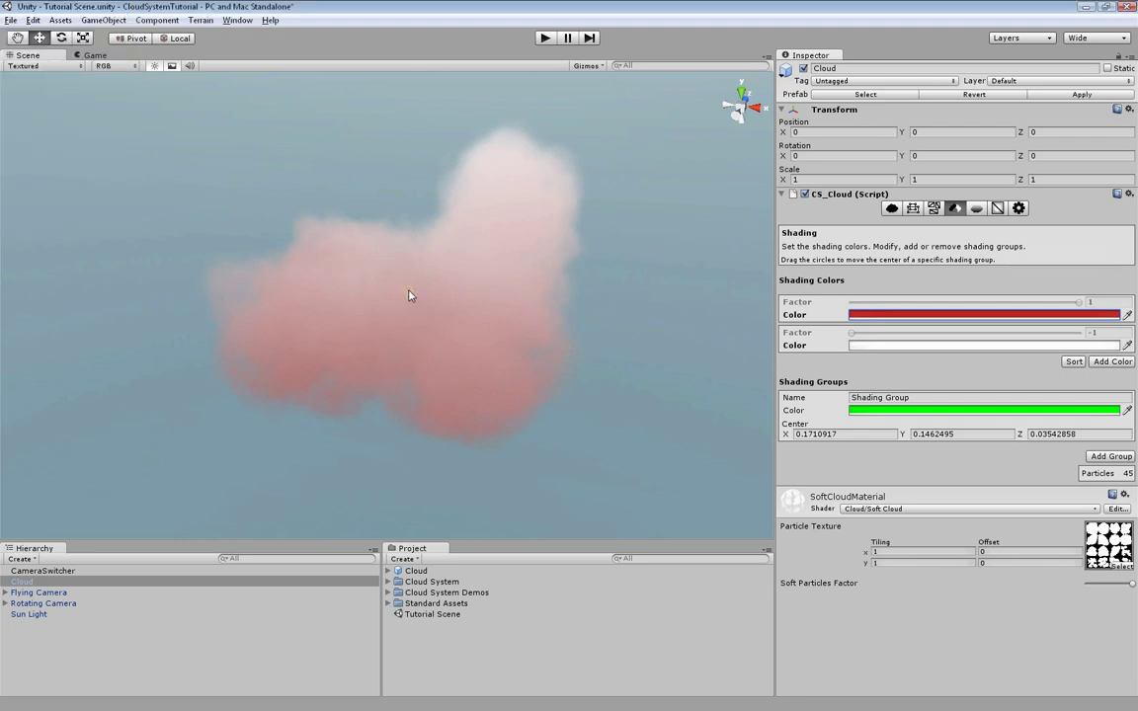
mouse_move(409, 294)
mouse_down()
mouse_move(350, 401)
mouse_move(479, 173)
mouse_up()
key(ctrl+z)
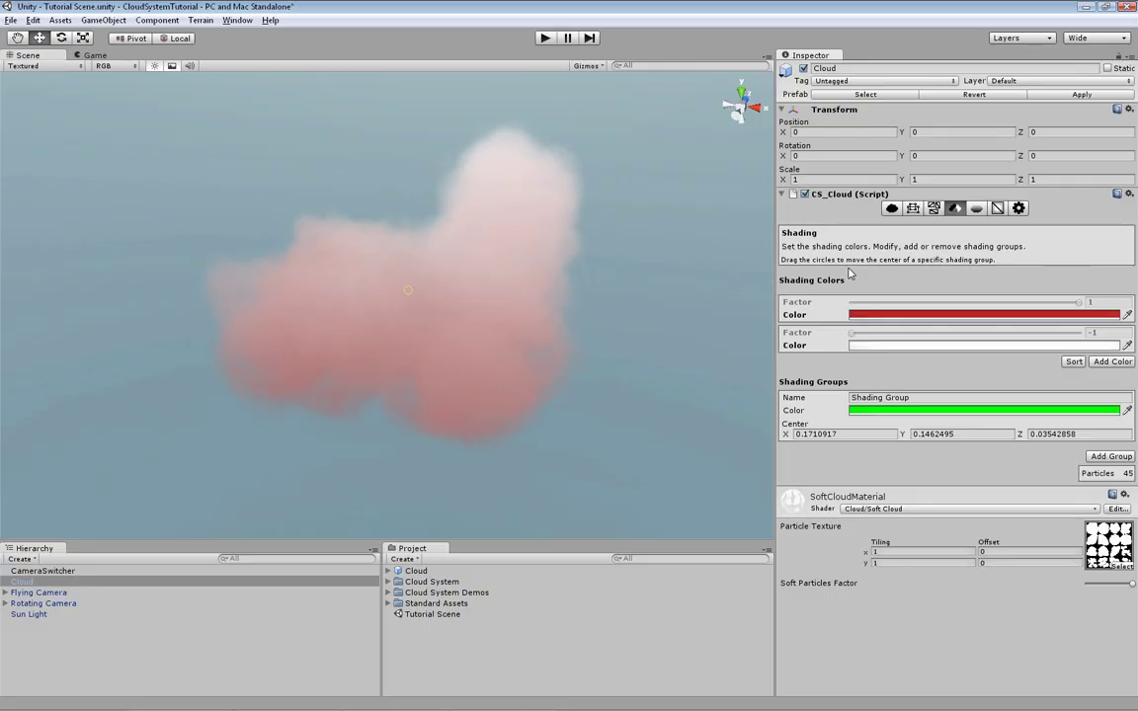
Step: Set the height-0 vertical colour to green (RGB 73, 211, 35) for a yellow-green tint
click(975, 209)
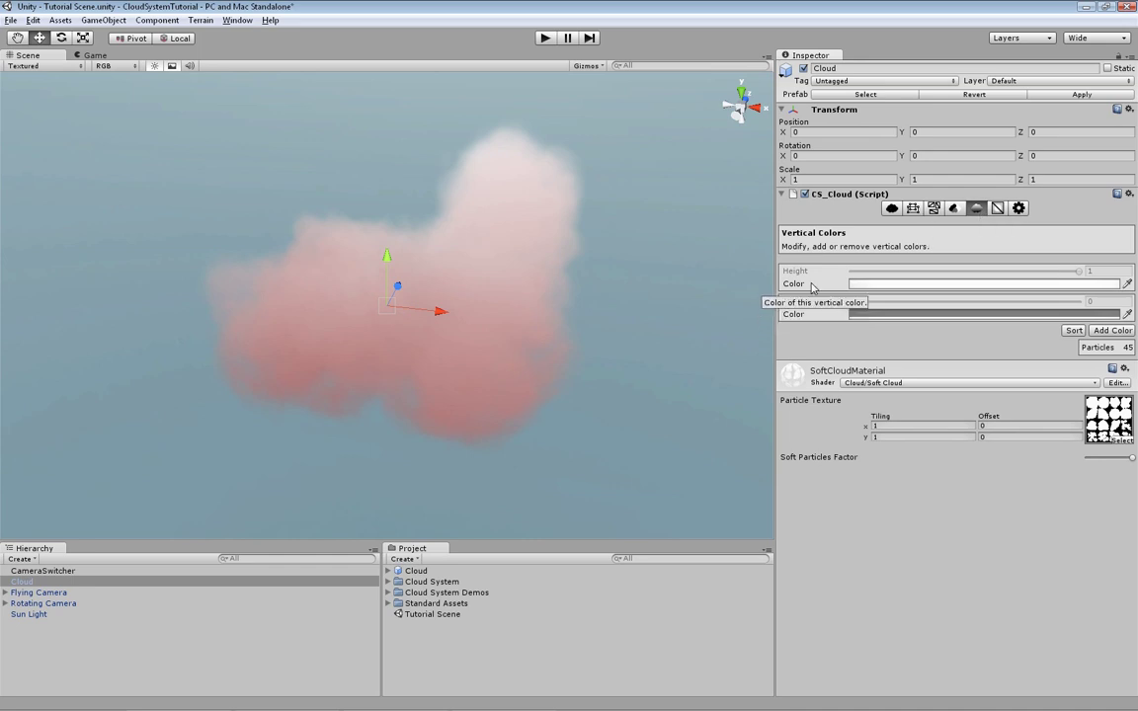
click(869, 314)
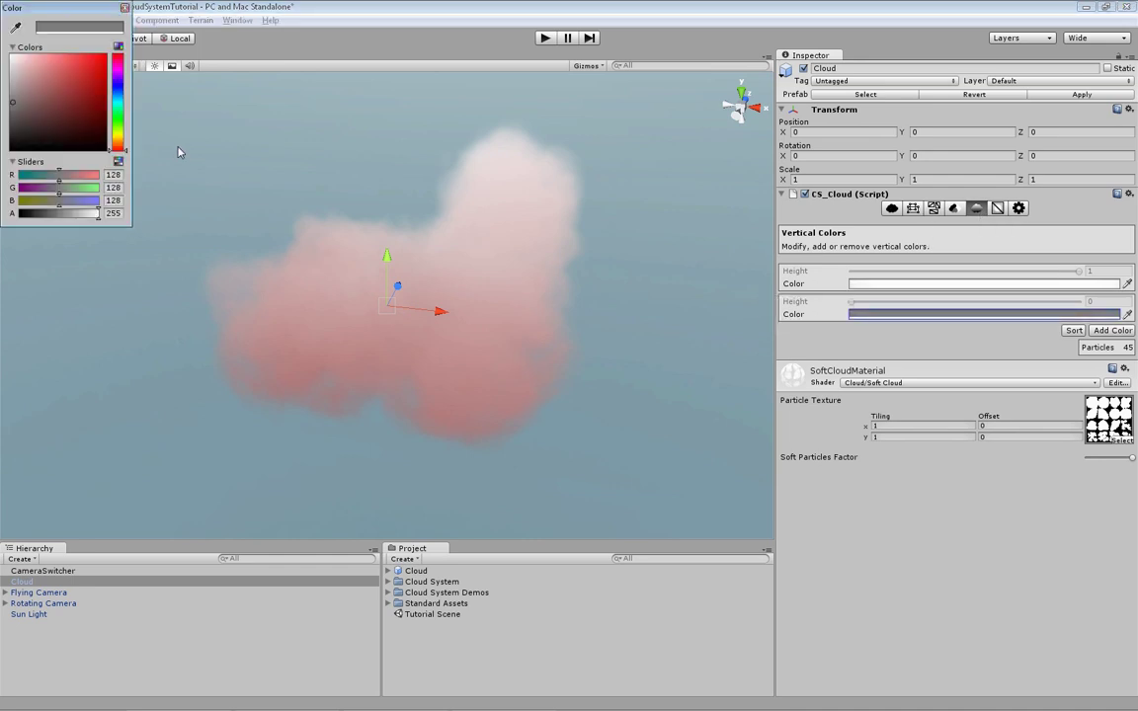
click(117, 119)
drag(81, 87, 95, 54)
click(123, 8)
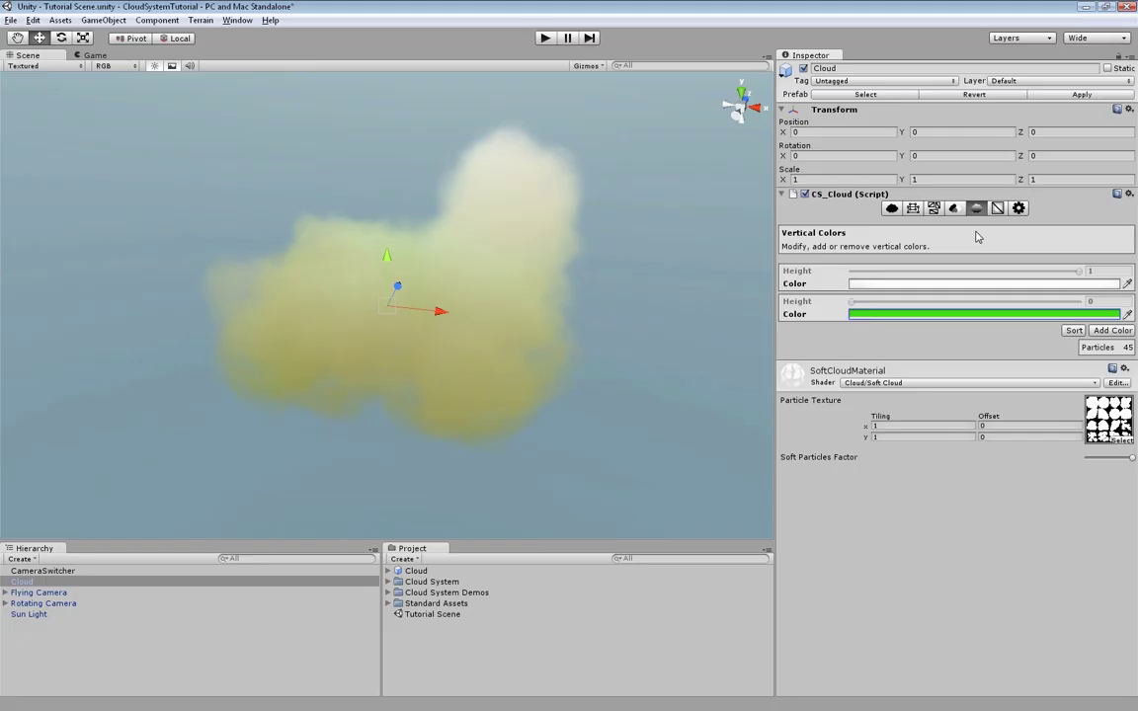
Step: In the Cloud settings, set Vertical Shading to 0.75 and Shading Group to 0.25
click(893, 210)
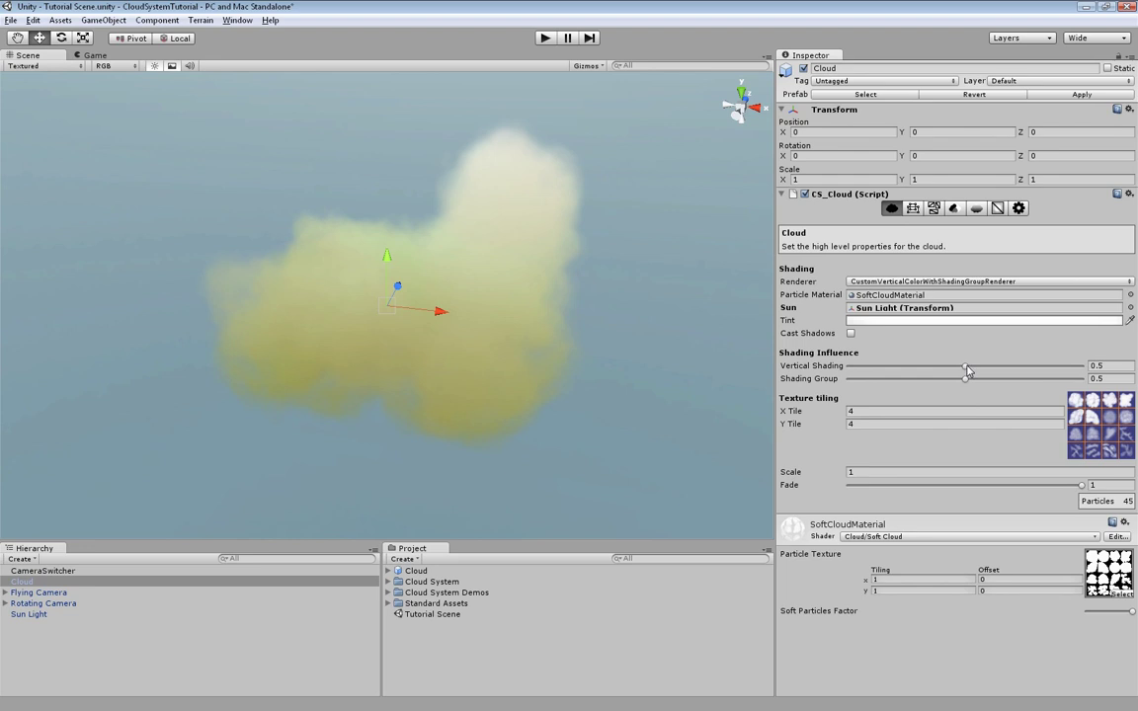
mouse_move(967, 369)
mouse_down()
mouse_move(1086, 369)
mouse_move(840, 367)
mouse_up()
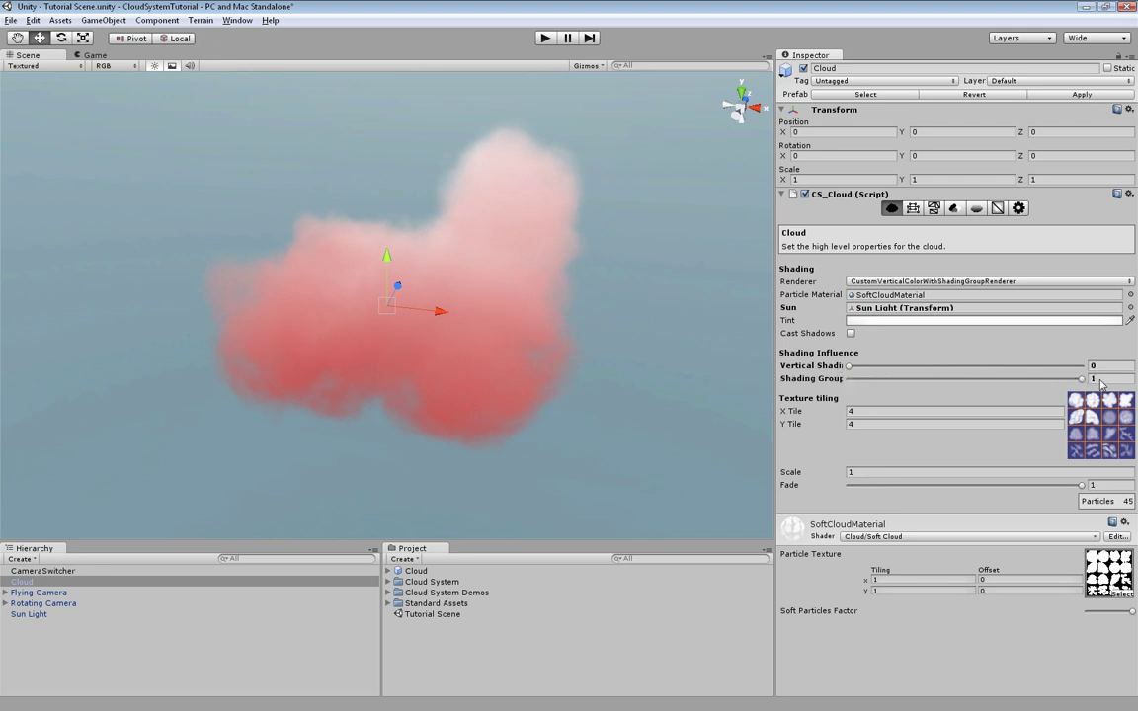
text(.25)
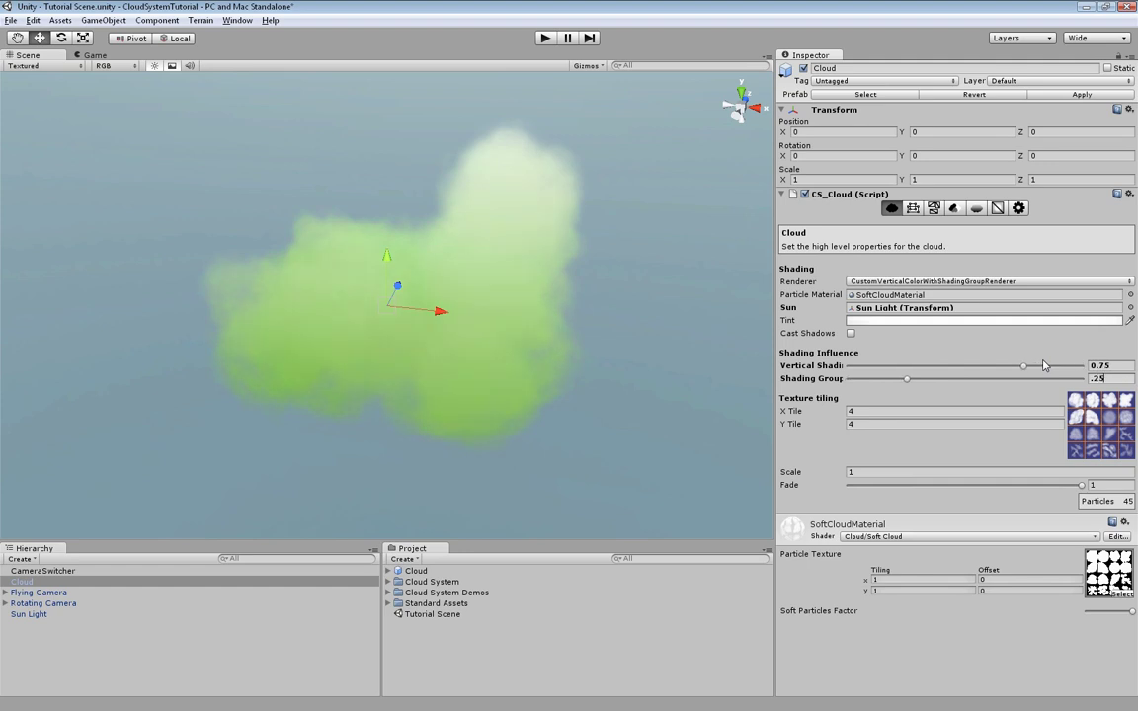
key(Return)
click(1010, 283)
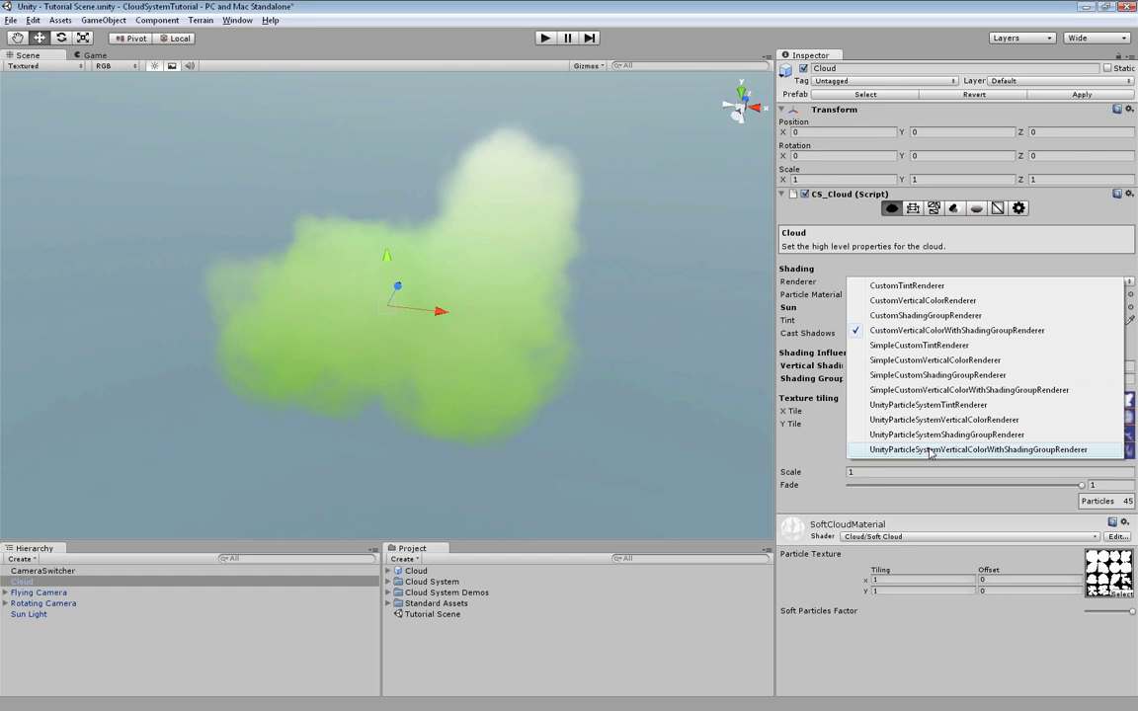
click(928, 450)
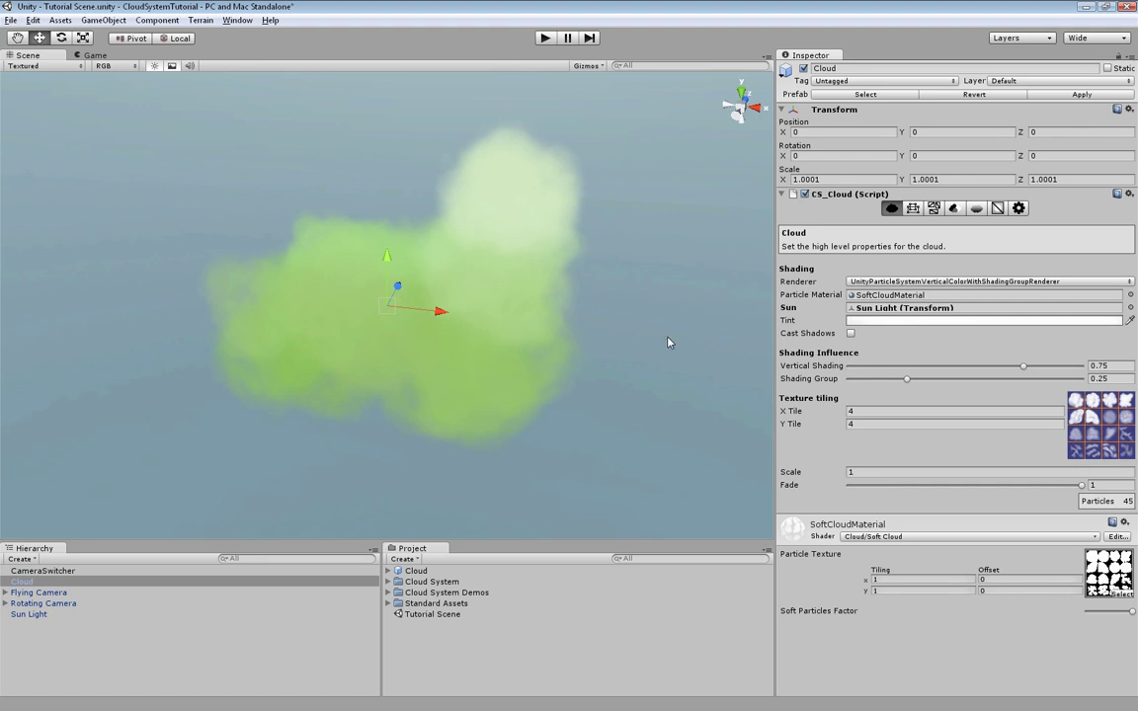
click(963, 281)
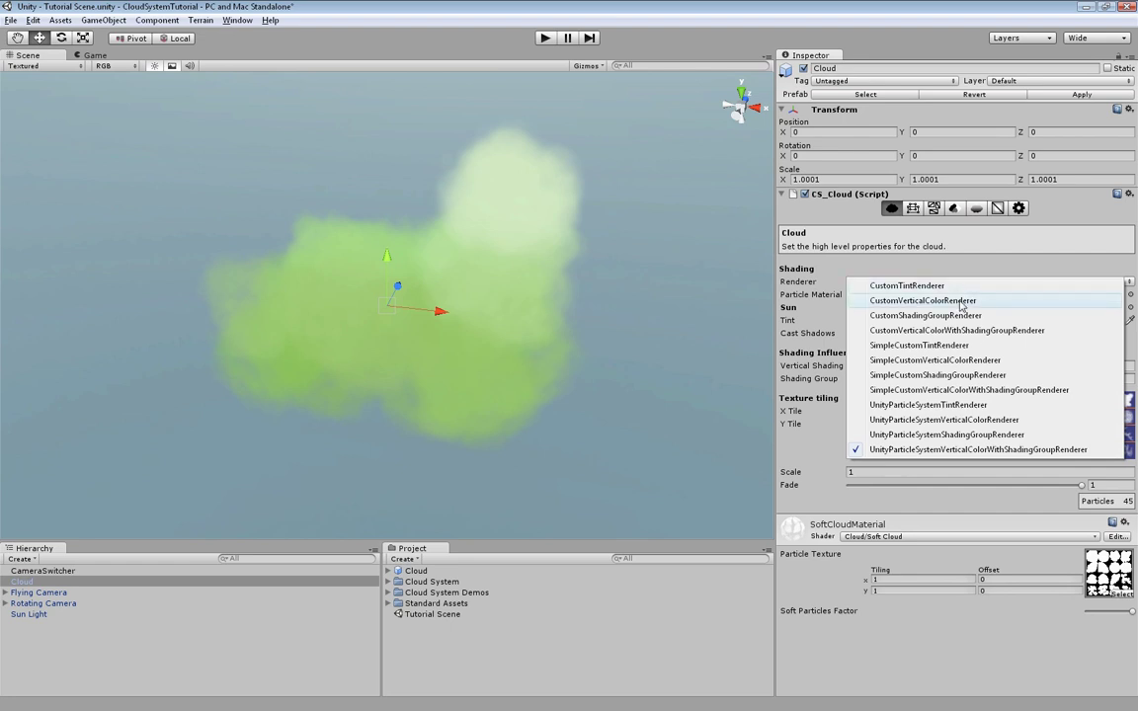
click(959, 330)
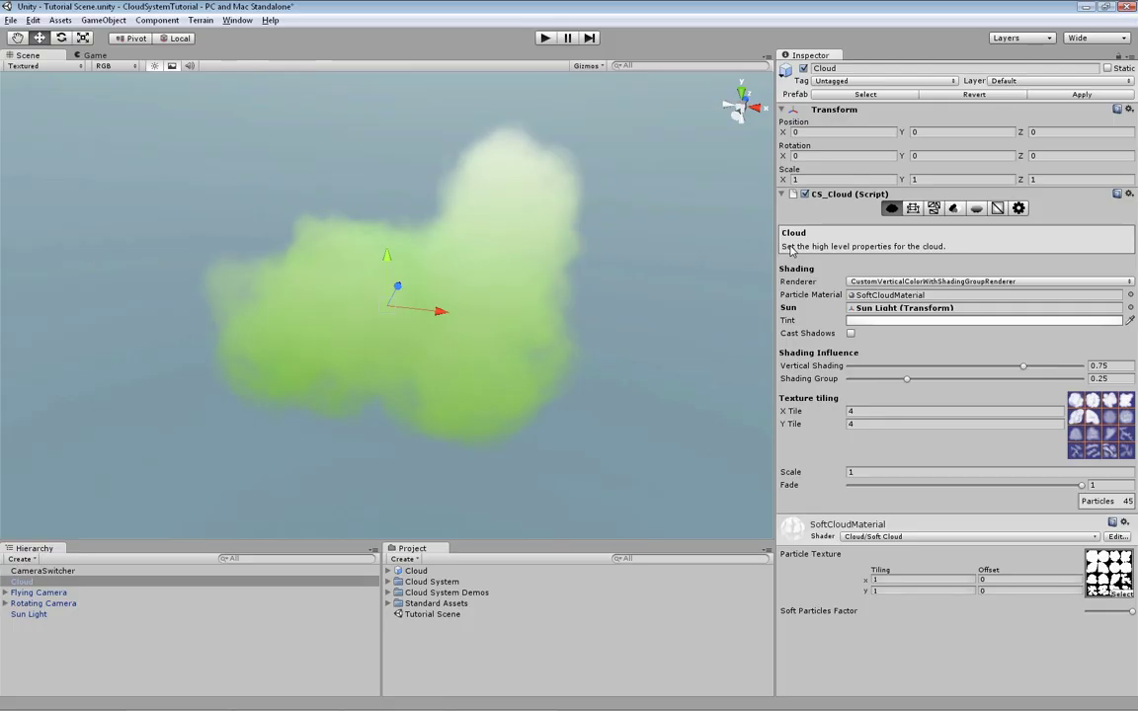
Step: Move particle 39 to about 0.688, 1.053, 0.120, rotate it, and set UV Index 8
click(998, 208)
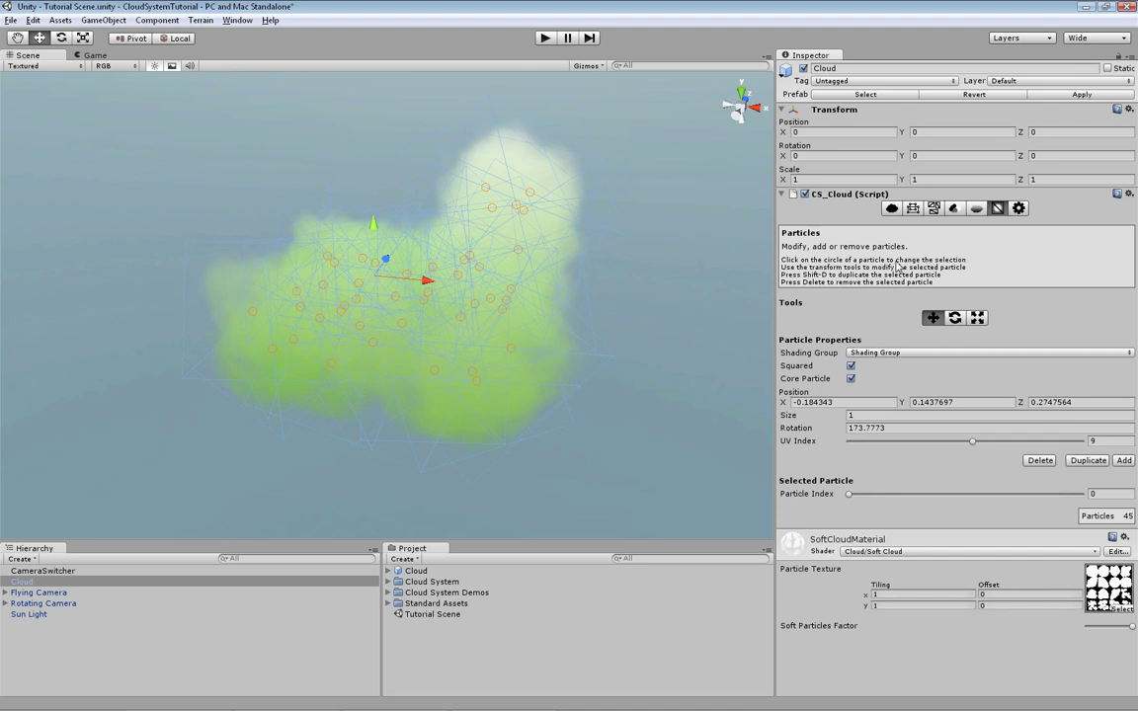
click(529, 187)
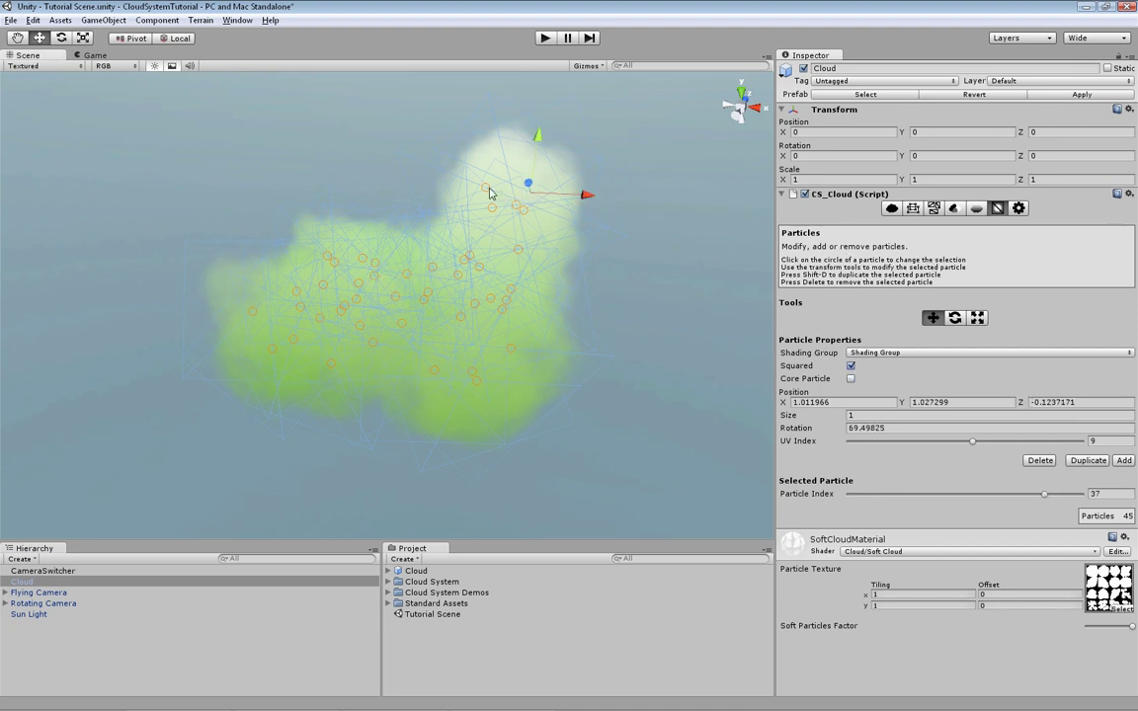
click(486, 189)
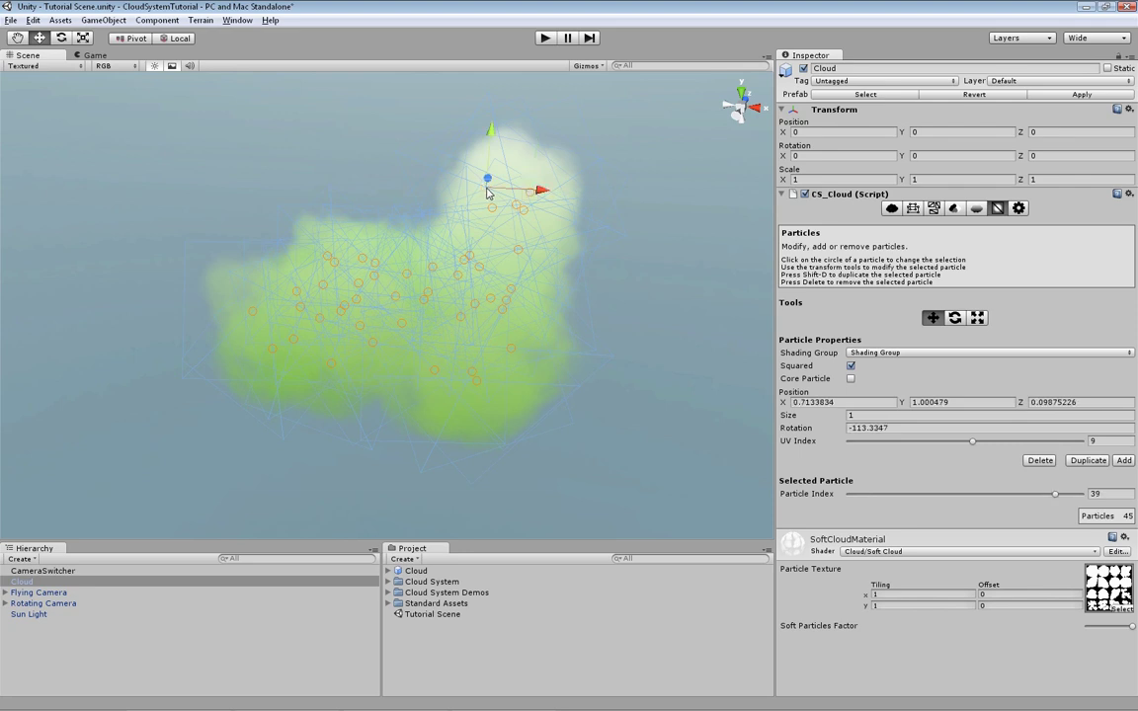
drag(487, 192, 449, 156)
key(e)
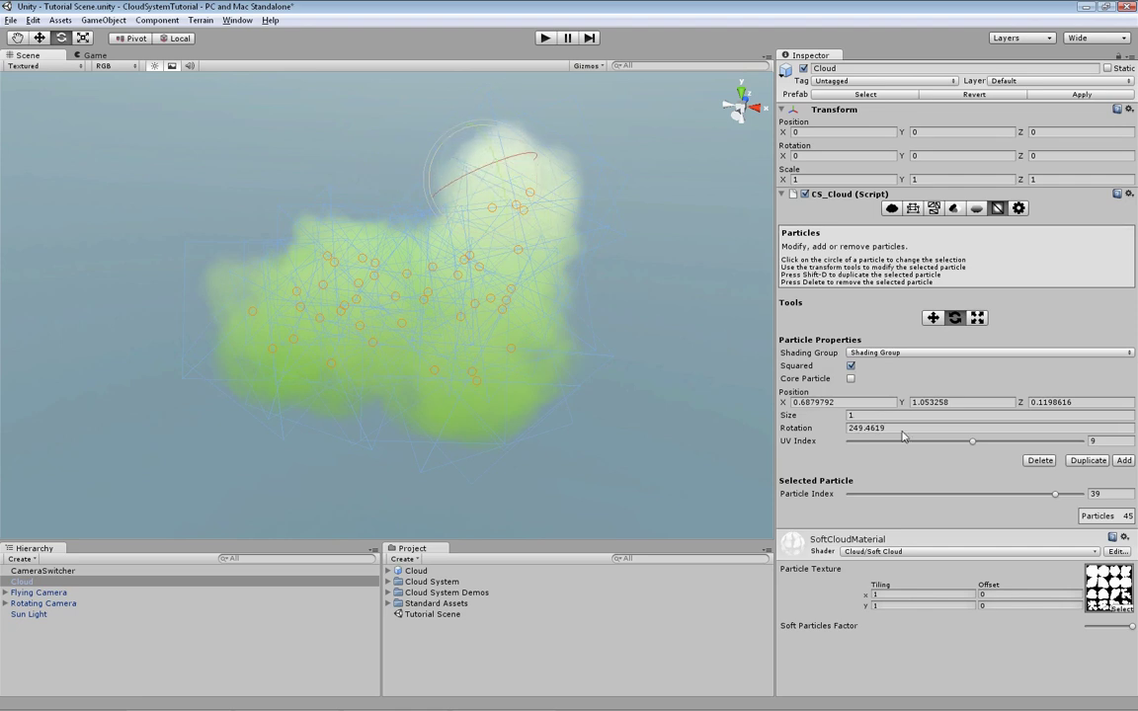
mouse_move(974, 440)
mouse_down()
mouse_move(901, 452)
mouse_move(958, 450)
mouse_up()
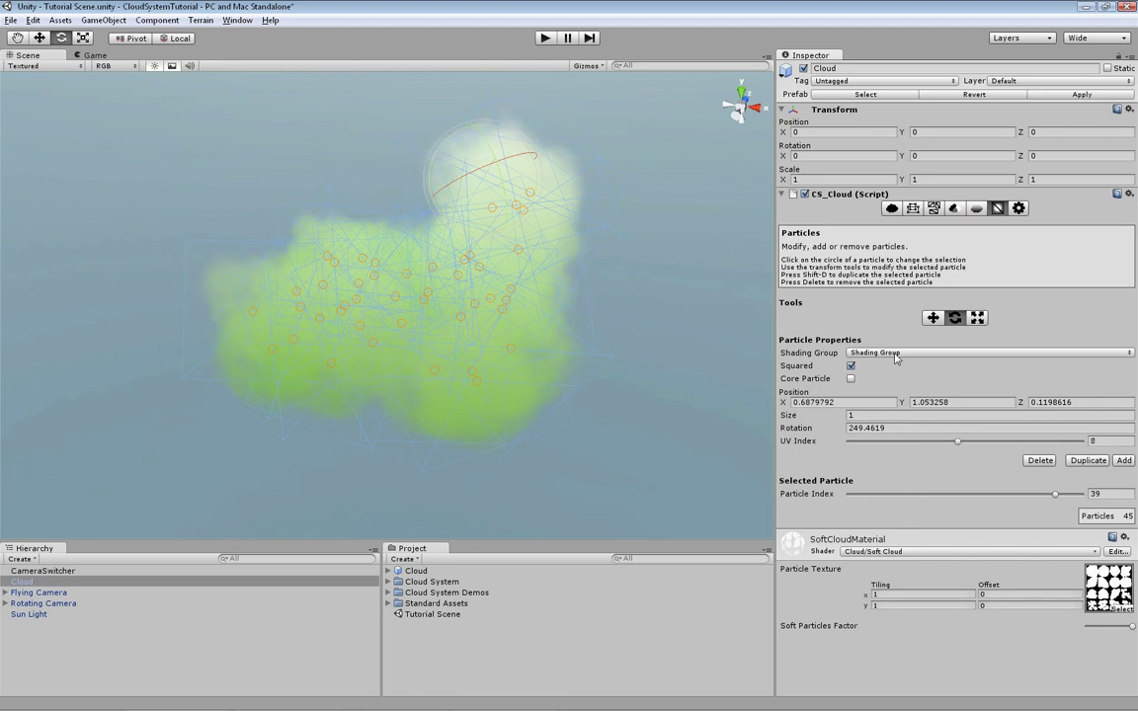